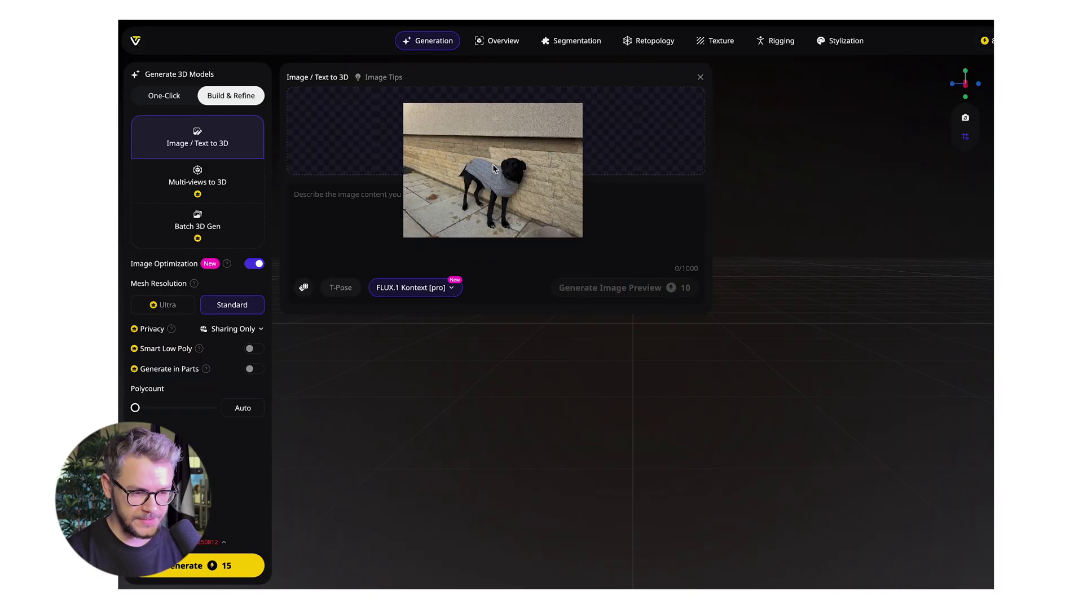
- Load the dog photo in Tripo Studio and generate an untextured 3D model from it
left_click_drag(489, 169, 491, 165)
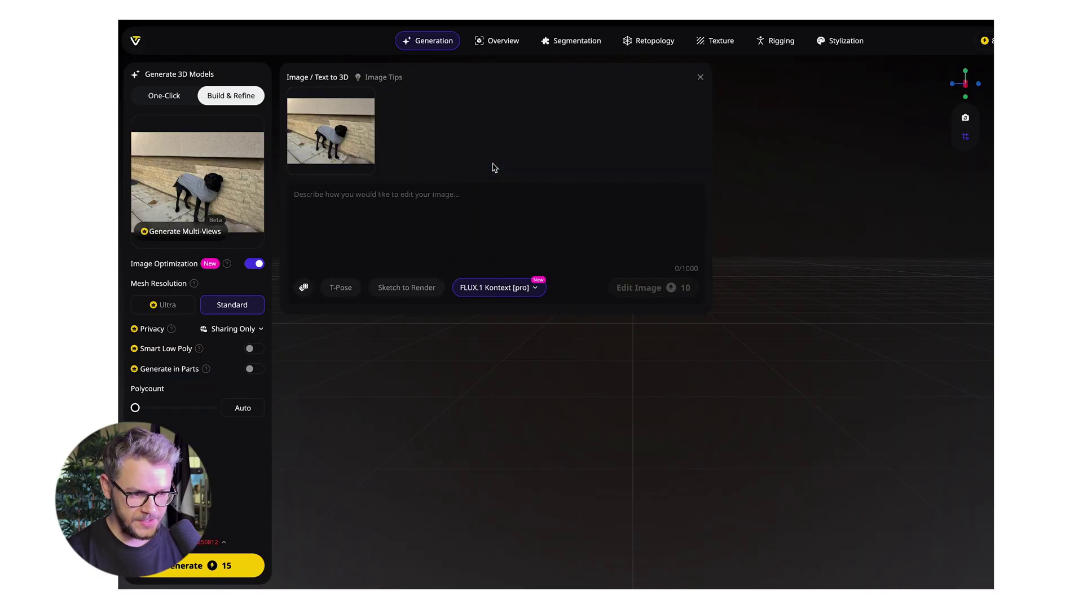
key("Escape")
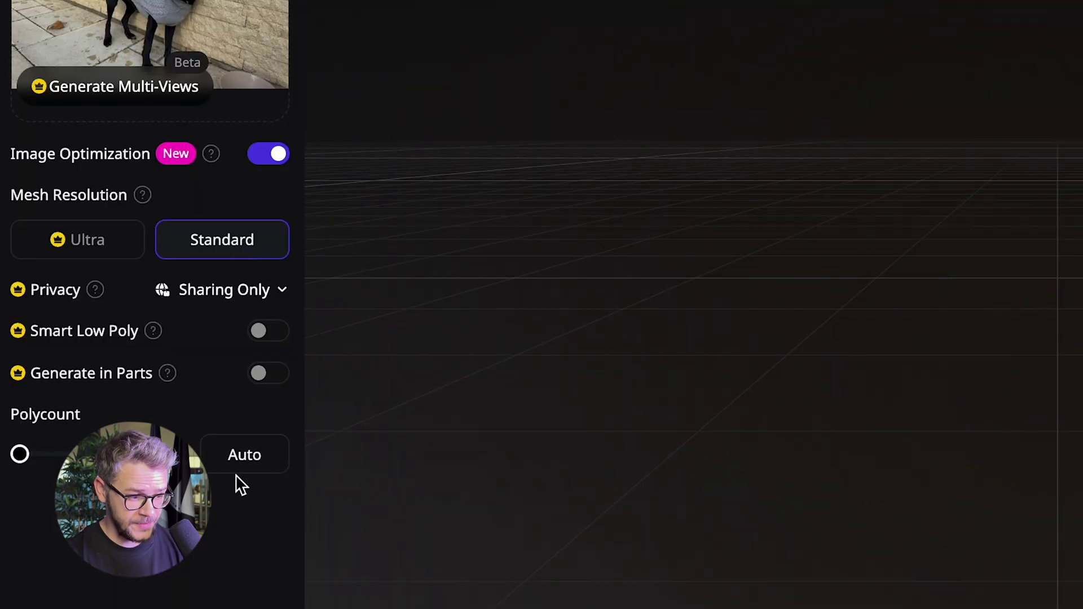
left_click(212, 566)
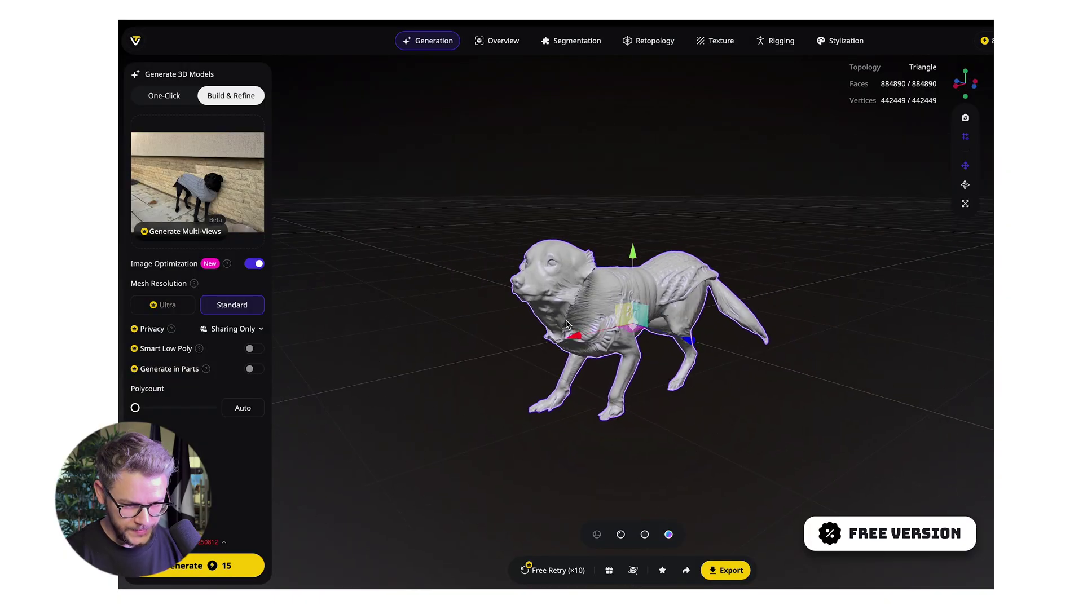
- Orbit and zoom the generated dog mesh from a side view round to its head
scroll(628, 267, "up", 5)
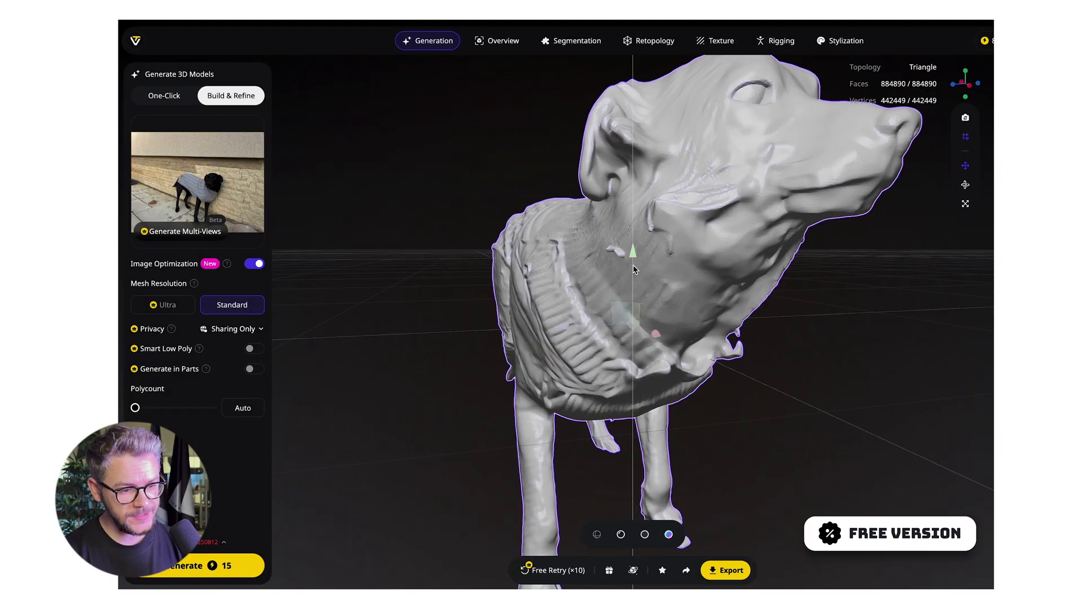
left_click_drag(713, 300, 749, 359)
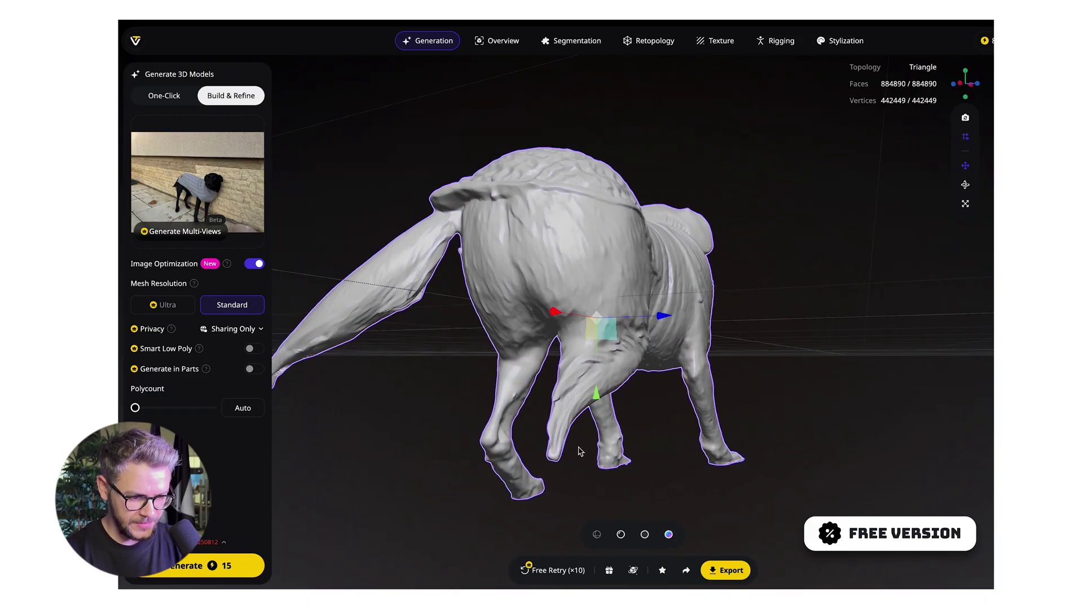
left_click_drag(580, 451, 649, 232)
scroll(649, 232, "up", 3)
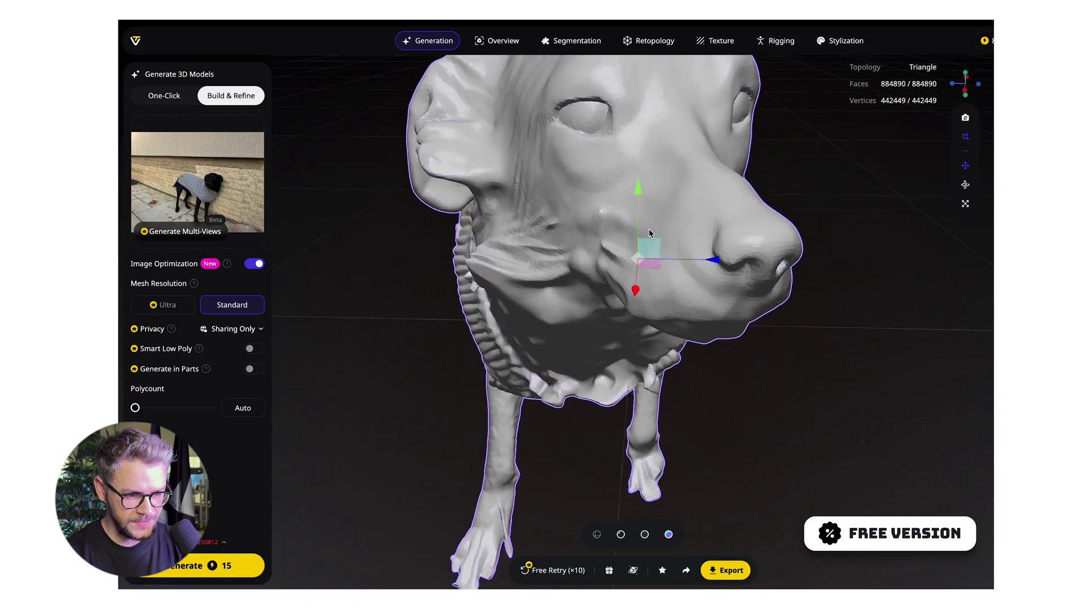
- Regenerate the dog model at Ultra mesh resolution
left_click(163, 305)
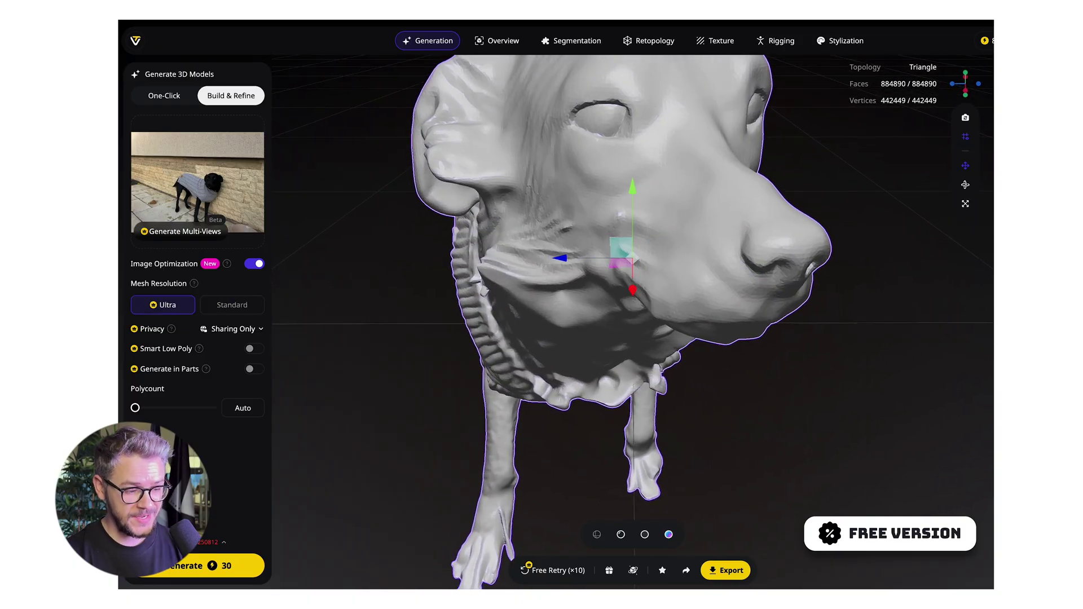
mouse_move(149, 301)
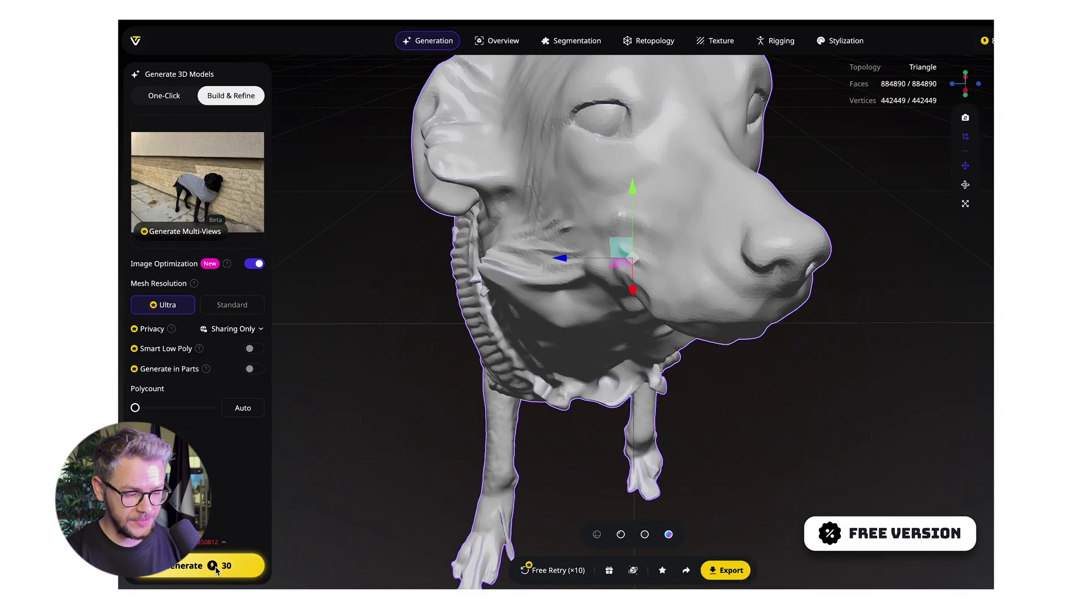
left_click(239, 566)
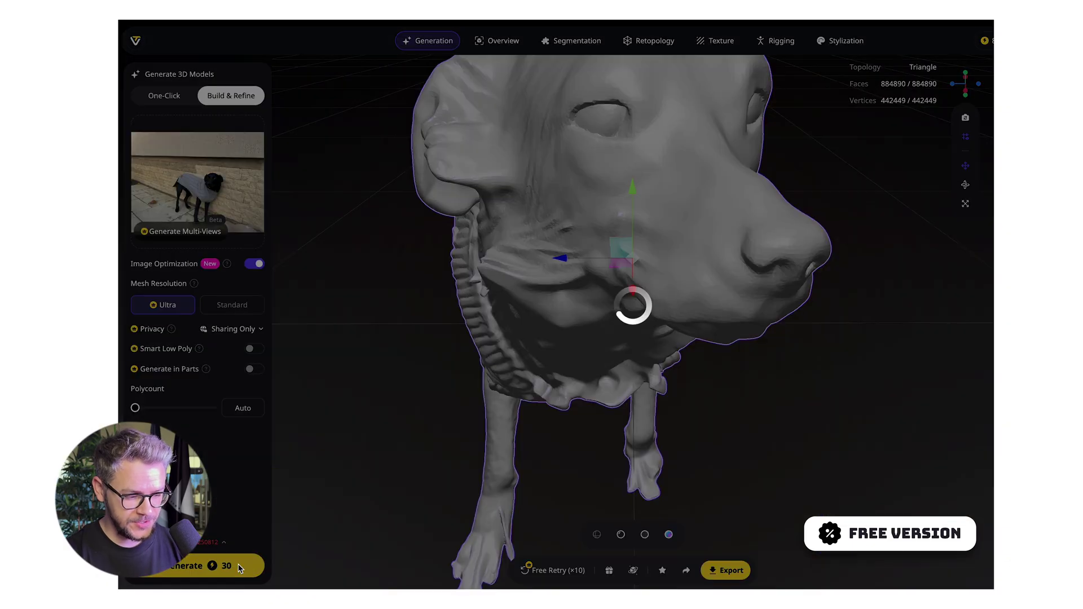
left_click_drag(135, 408, 219, 409)
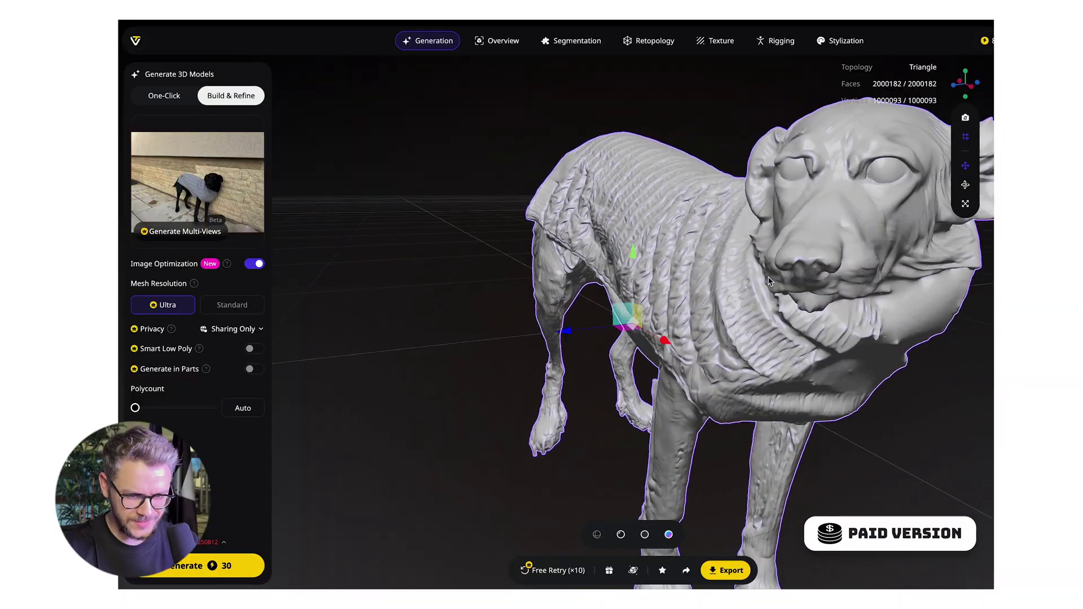
- Orbit and zoom the Ultra dog mesh to inspect its side, rear and hind legs
left_click_drag(760, 280, 785, 275)
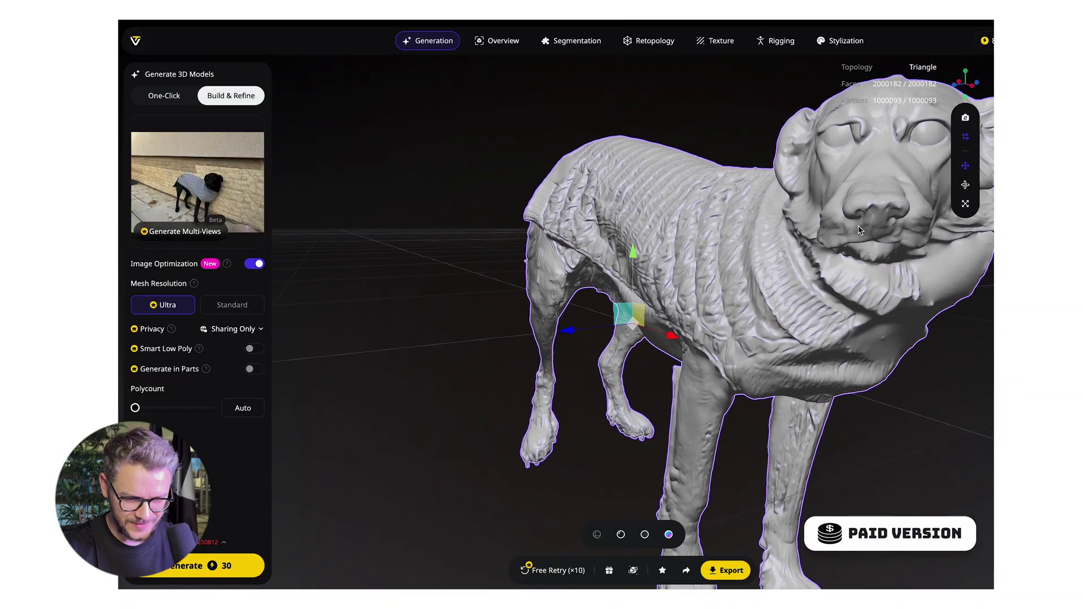
left_click_drag(859, 230, 616, 399)
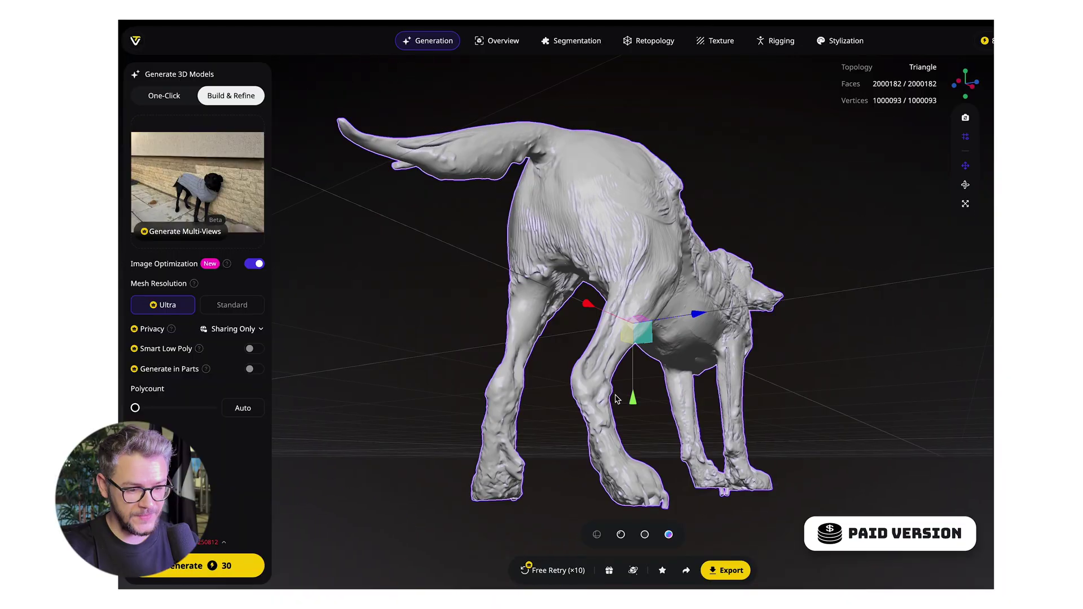
scroll(670, 412, "up", 5)
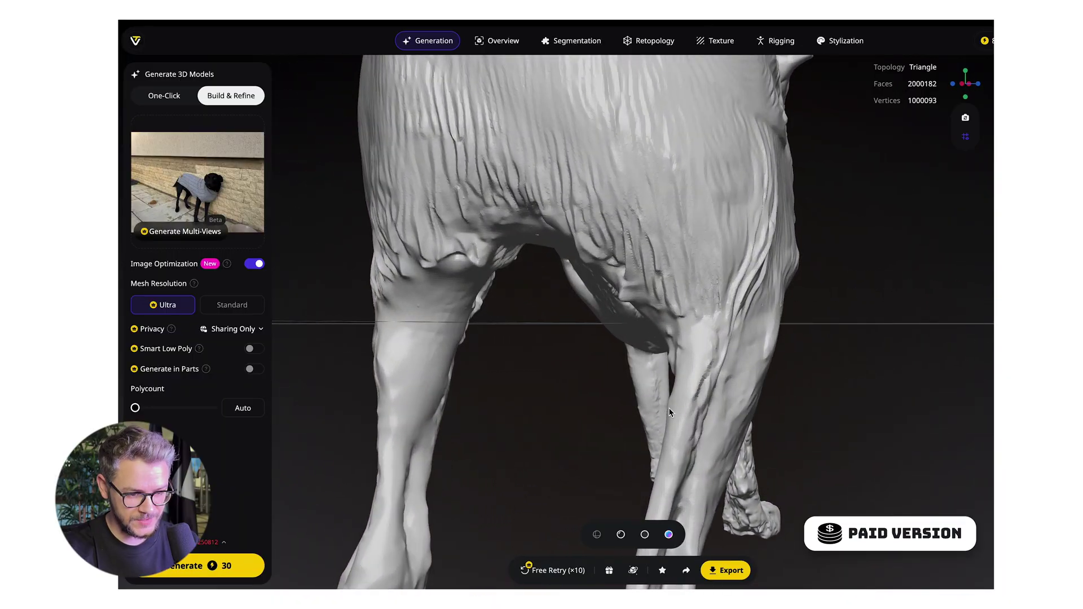
left_click(670, 413)
left_click_drag(672, 440, 631, 470)
scroll(631, 471, "down", 5)
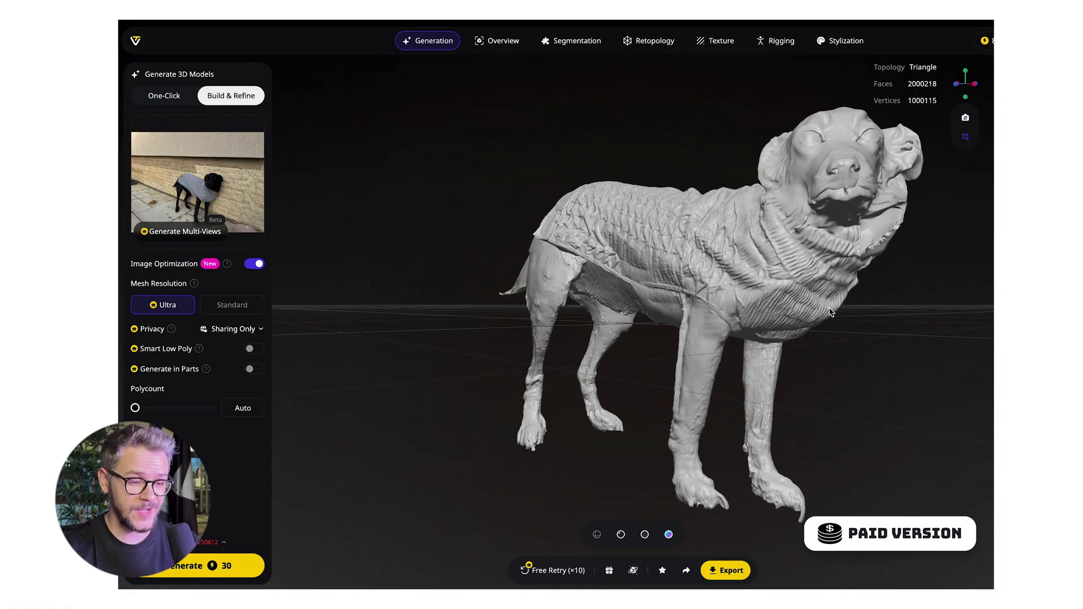
left_click_drag(822, 310, 794, 382)
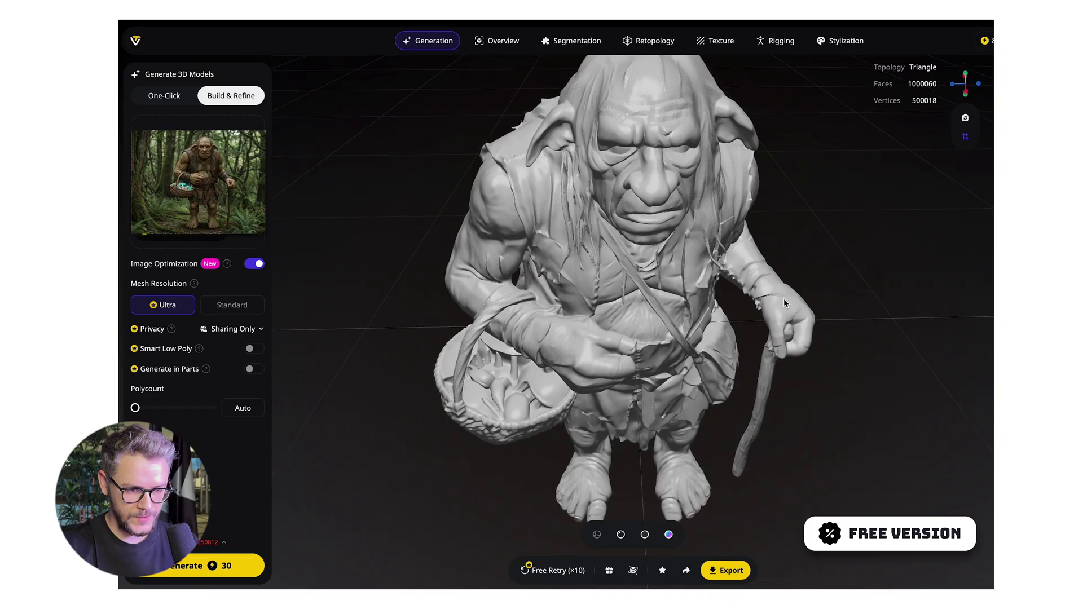
- Orbit and zoom the troll model from a side view back to facing forward
left_click_drag(784, 299, 643, 277)
scroll(643, 276, "up", 3)
scroll(643, 276, "down", 3)
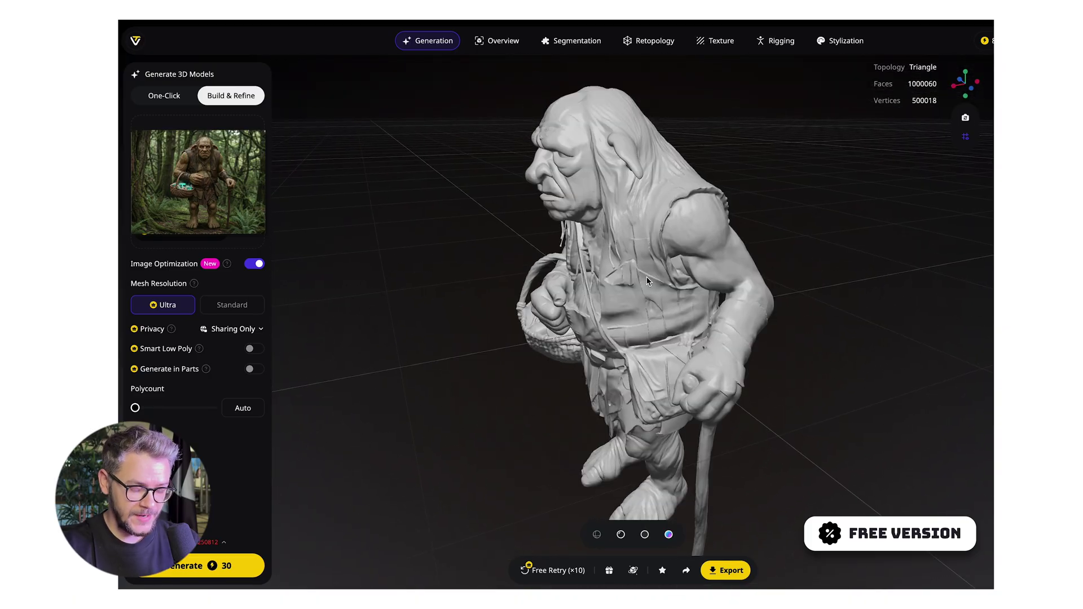
left_click_drag(646, 277, 771, 271)
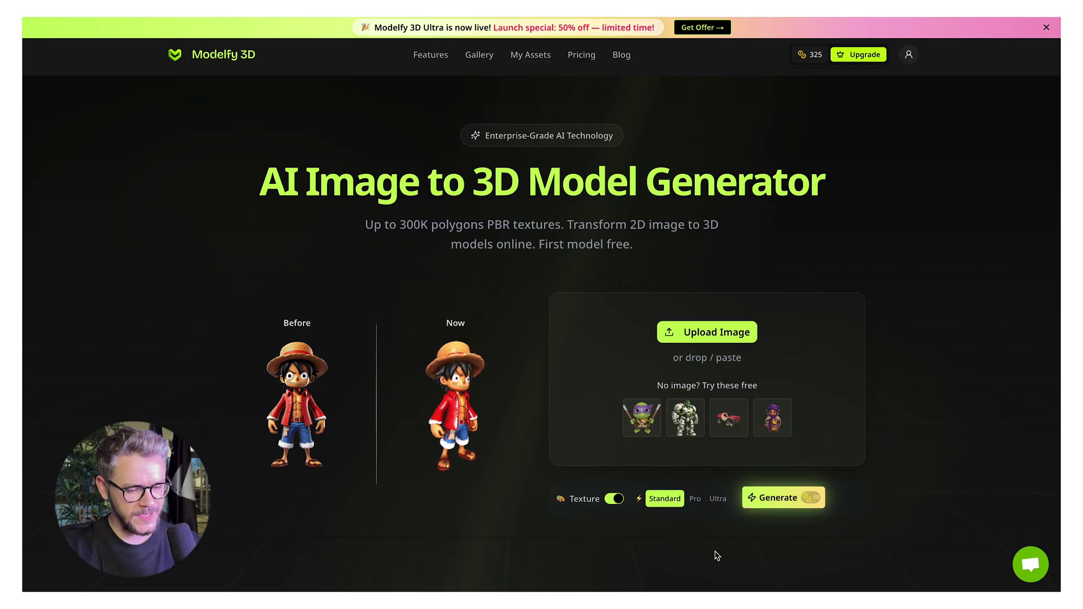
- Scroll down the Modelfy page and paste the dog photo as the source image
scroll(714, 553, "down", 10)
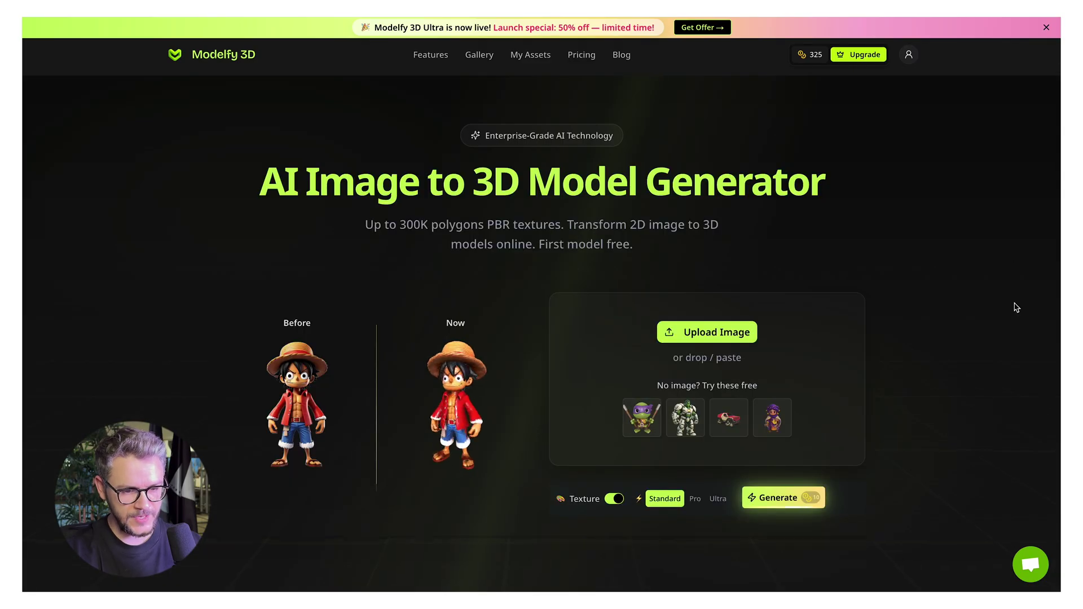
scroll(1016, 307, "down", 10)
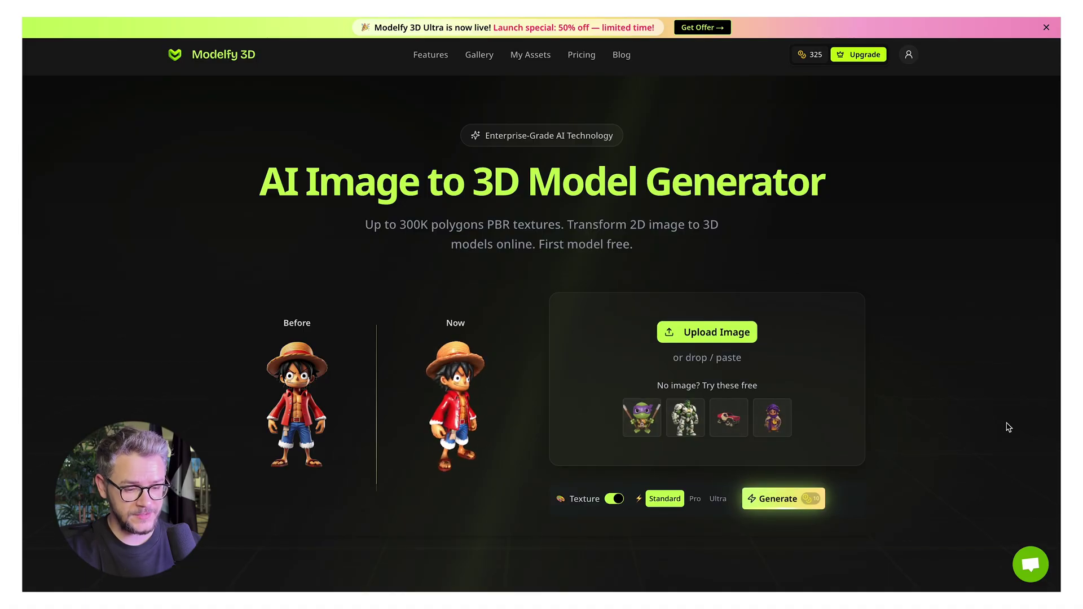
key("ctrl+v")
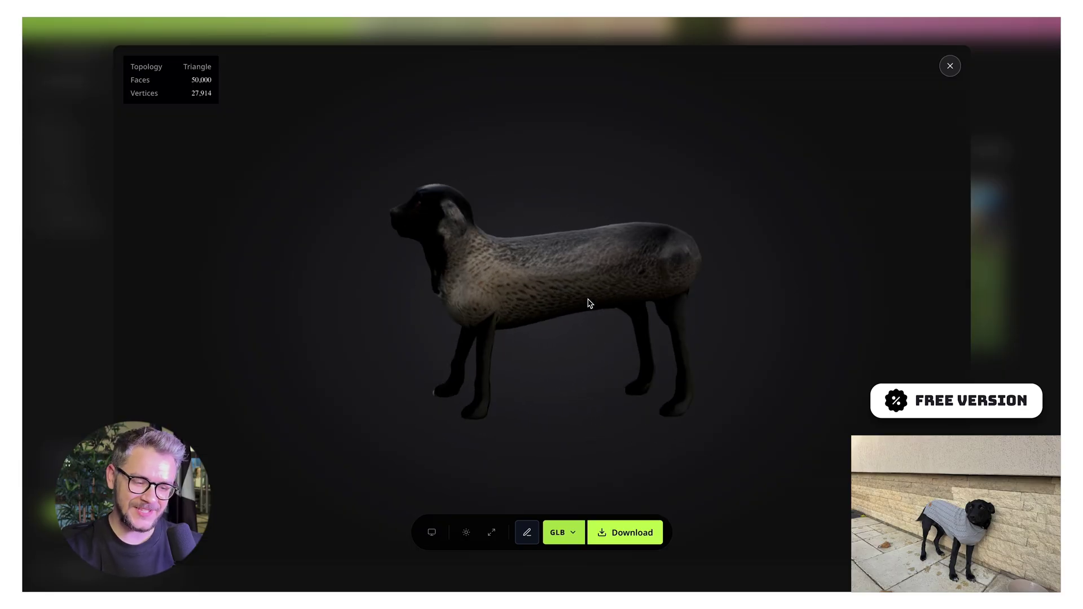
left_click_drag(588, 304, 804, 258)
left_click_drag(488, 229, 616, 263)
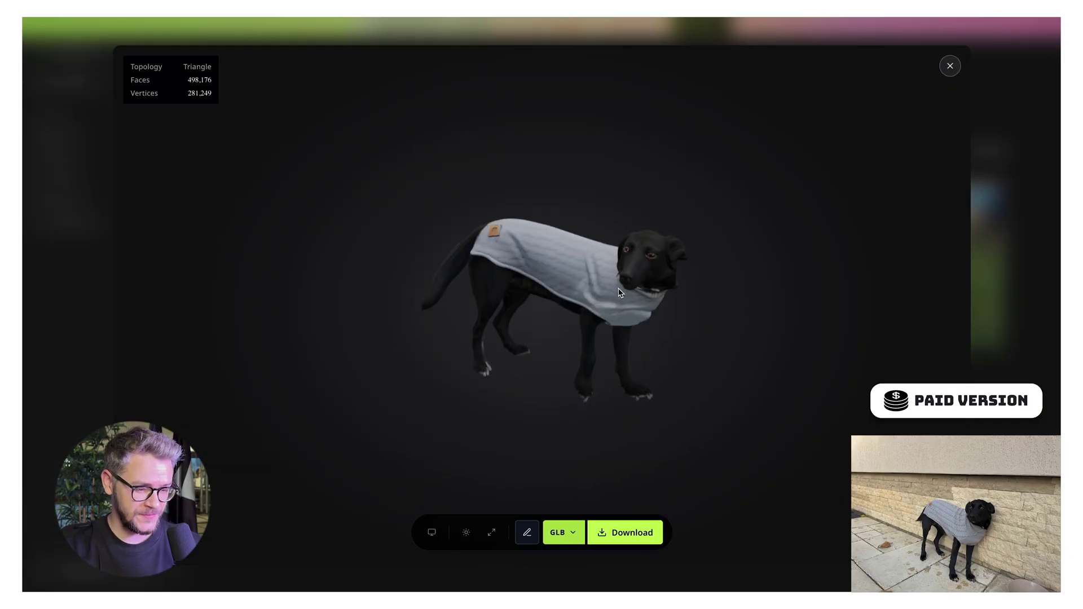
left_click_drag(607, 277, 593, 267)
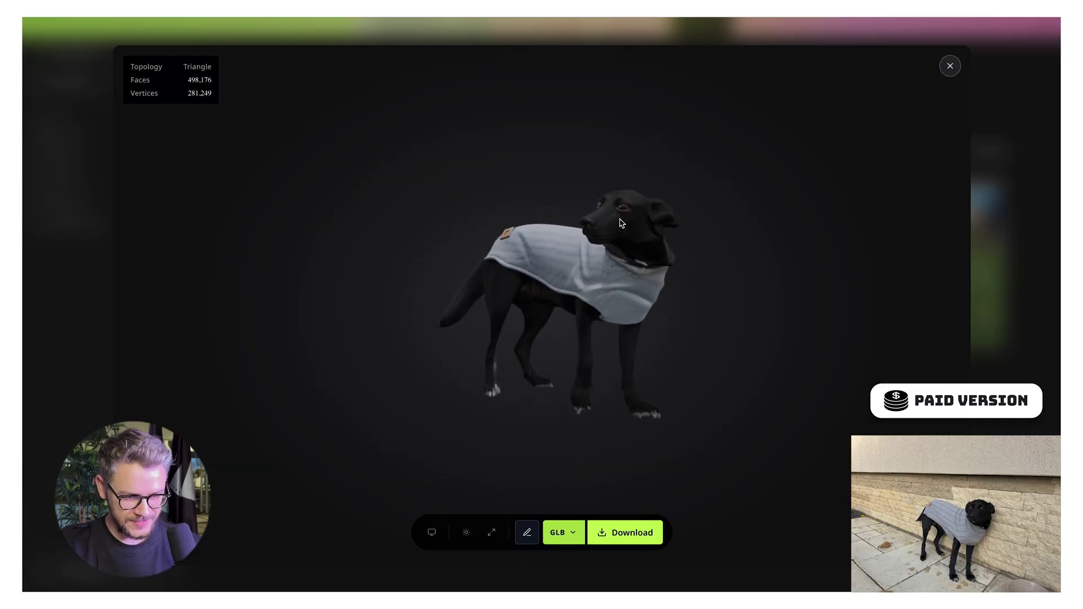
scroll(601, 250, "up", 3)
left_click_drag(621, 223, 694, 239)
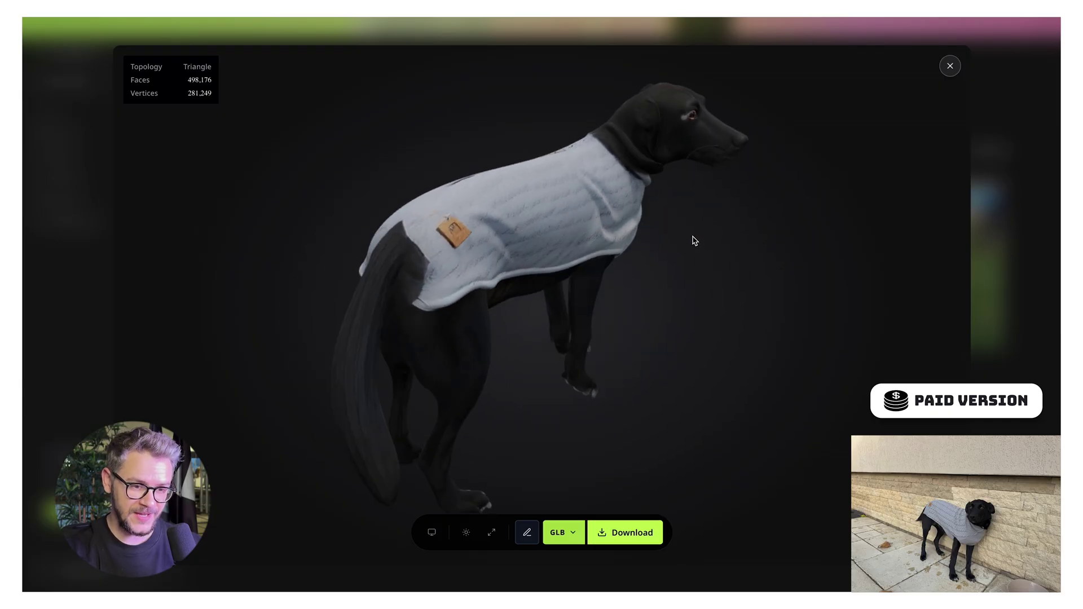
left_click_drag(678, 180, 532, 216)
scroll(537, 212, "up", 5)
scroll(532, 216, "down", 5)
left_click_drag(641, 295, 634, 260)
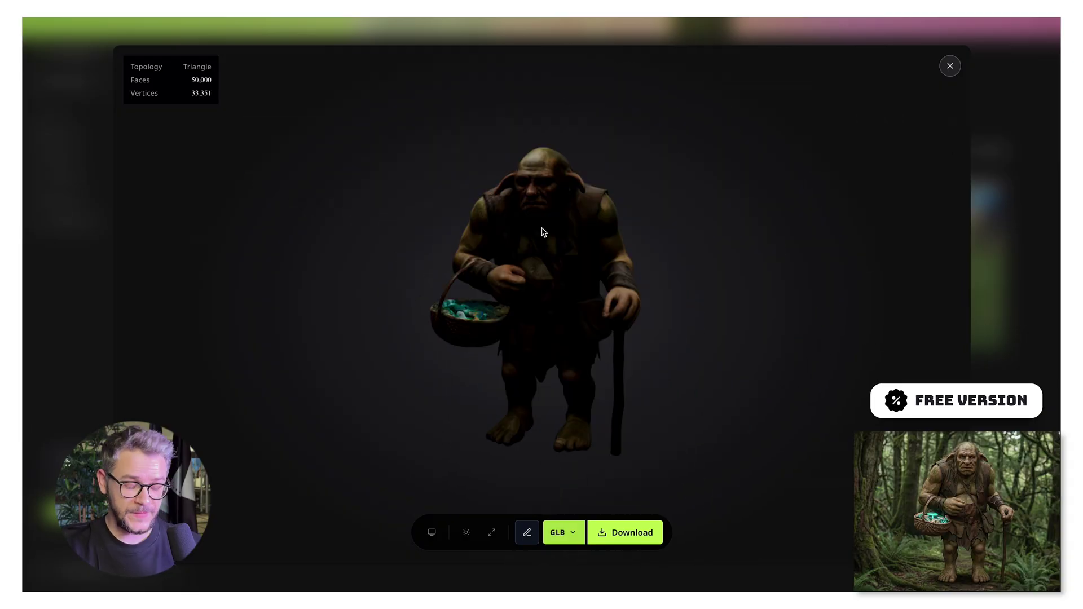
- Orbit and zoom the free troll model to check its profile, basket and back
scroll(540, 214, "up", 3)
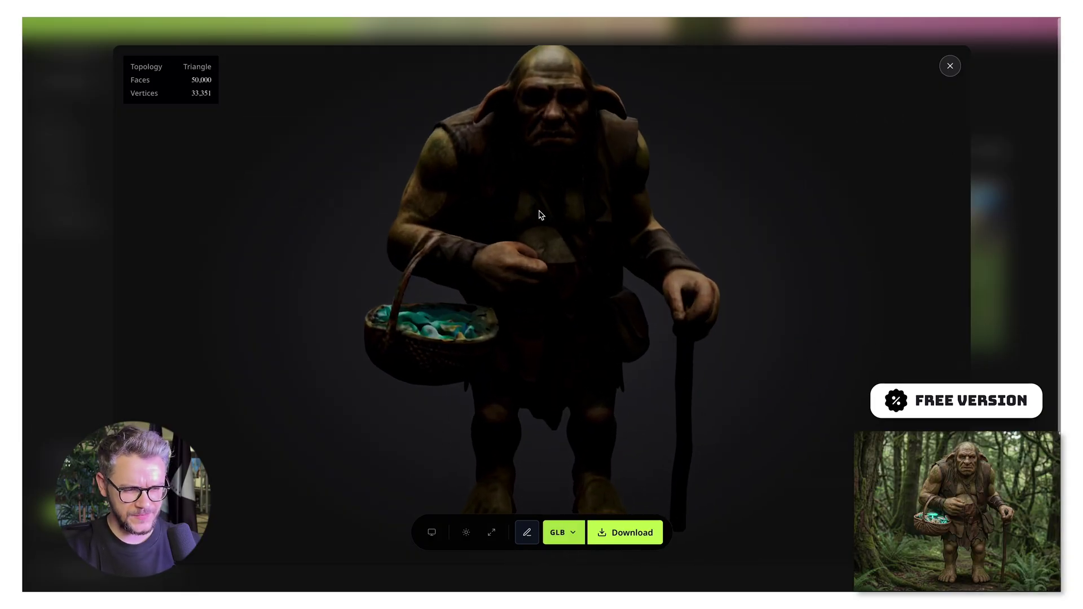
left_click_drag(536, 213, 472, 337)
scroll(473, 337, "up", 3)
scroll(393, 425, "down", 3)
left_click_drag(393, 424, 359, 308)
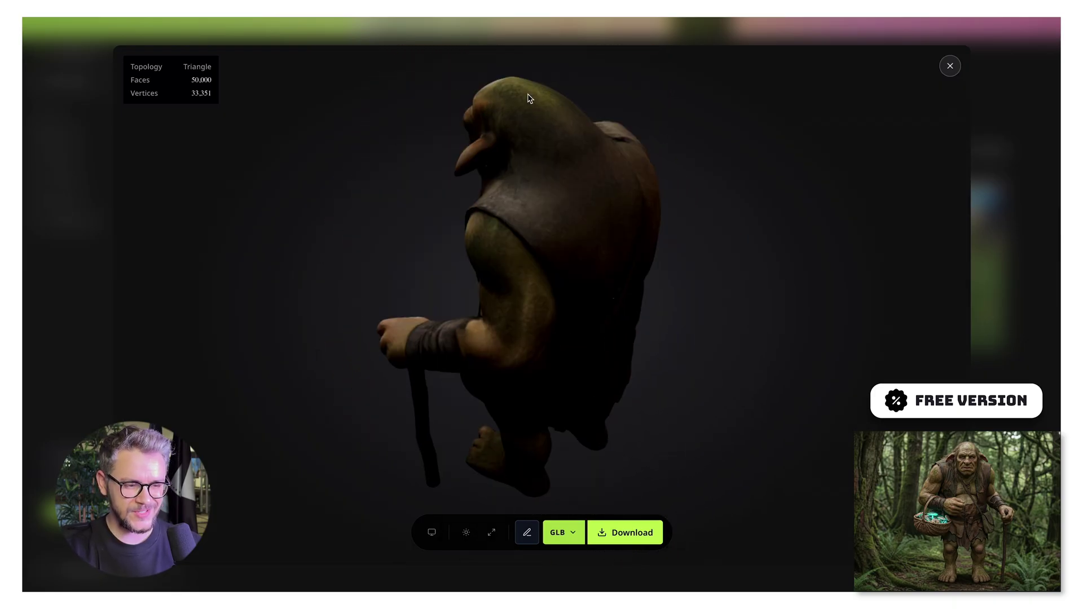
left_click_drag(474, 277, 522, 137)
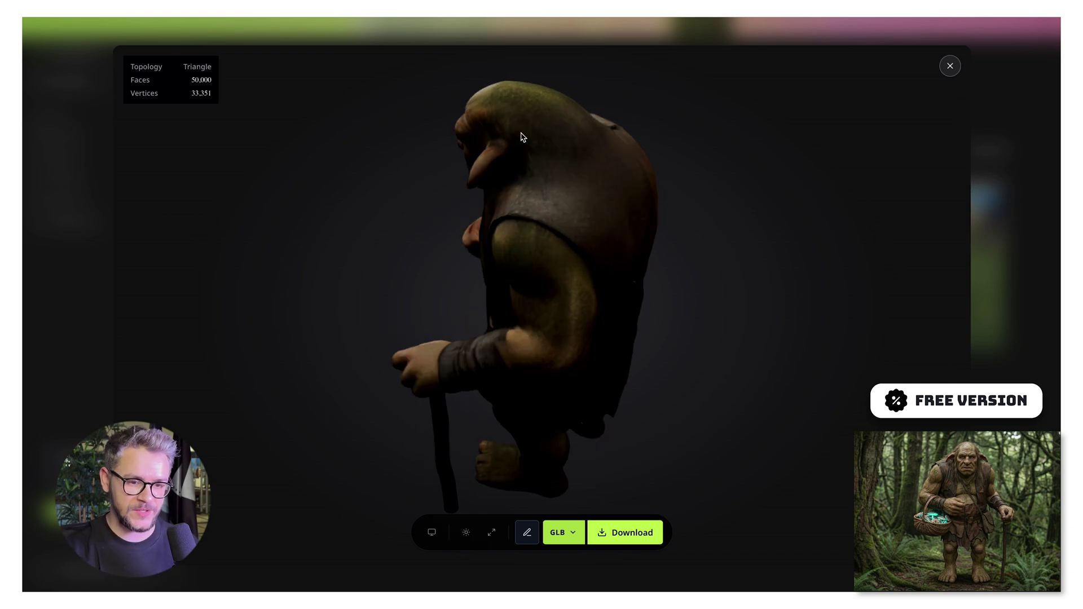
left_click_drag(522, 137, 260, 148)
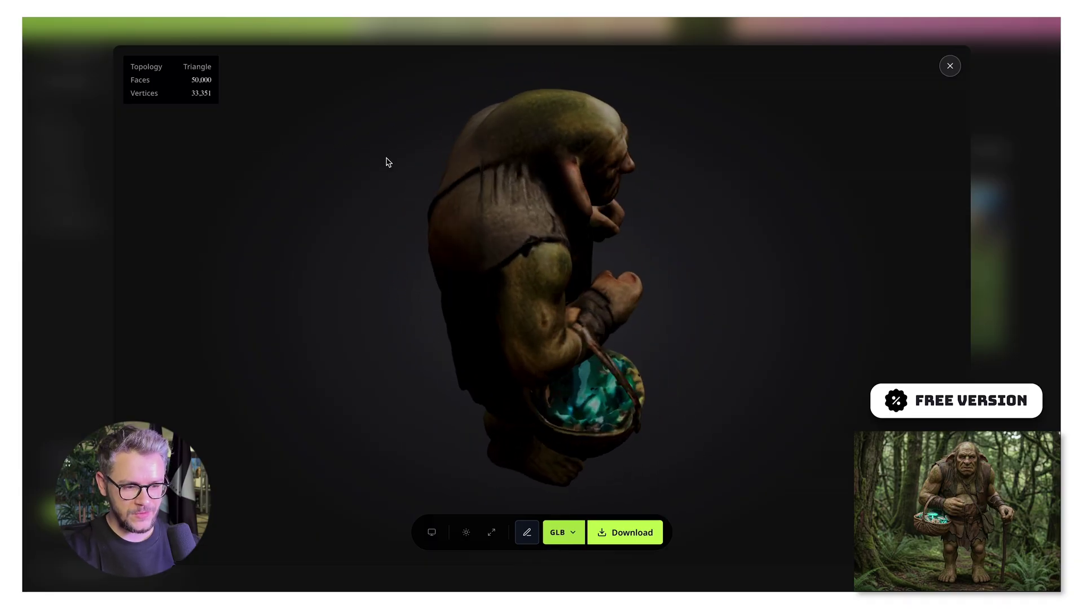
left_click_drag(388, 162, 750, 164)
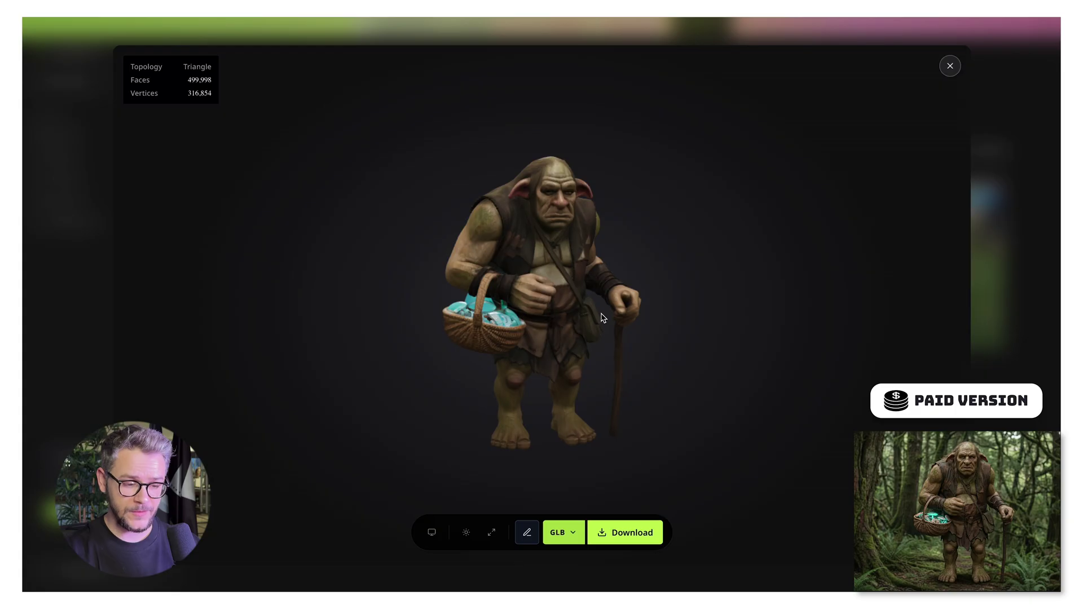
- Zoom and orbit the paid high-detail troll around its side and back
scroll(606, 318, "up", 5)
scroll(649, 254, "down", 3)
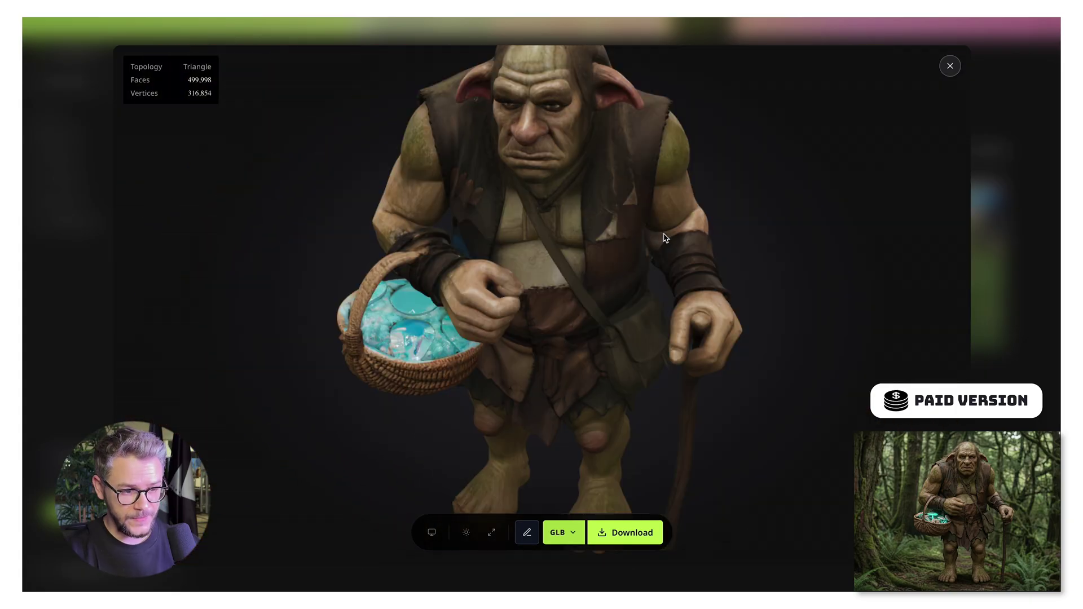
left_click_drag(664, 238, 712, 234)
scroll(387, 417, "up", 3)
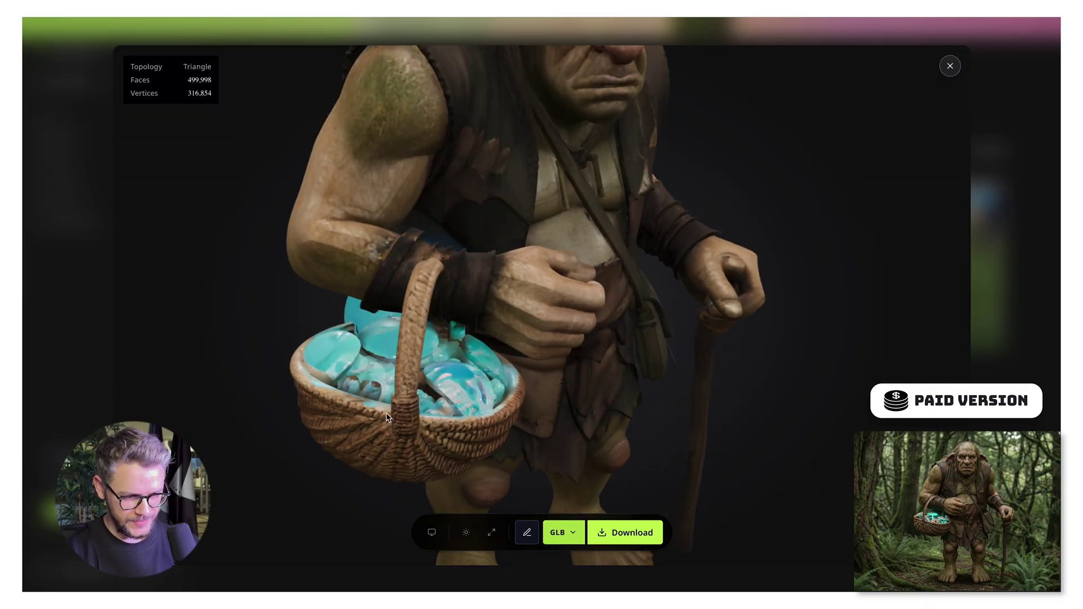
- Leave the Modelfy viewer and browse 3D AI Studio's Image to 3D, Text to 3D and Tools menus
left_click(950, 66)
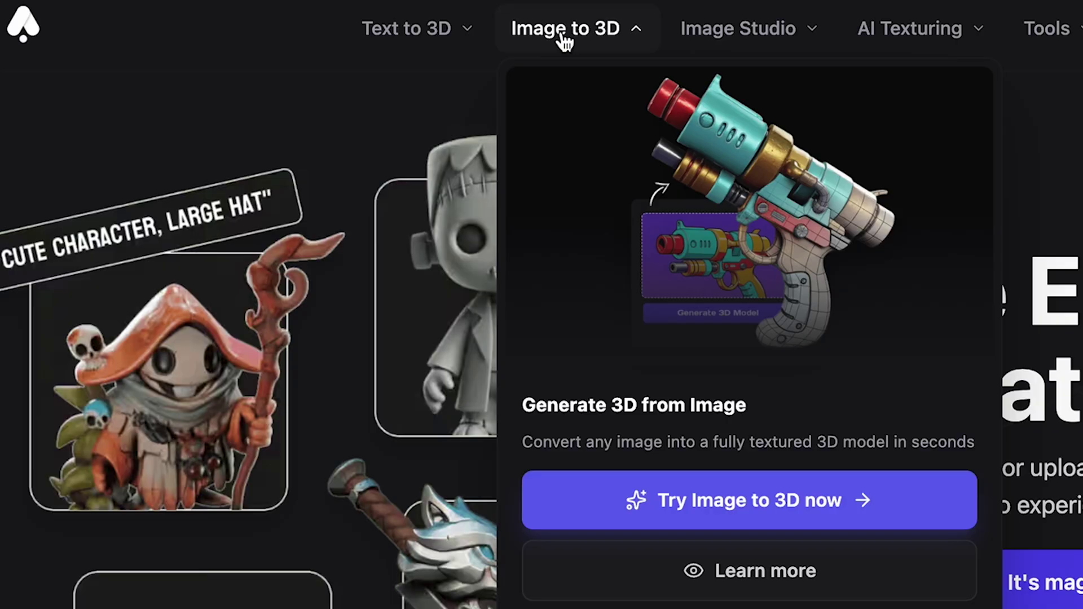
mouse_move(454, 49)
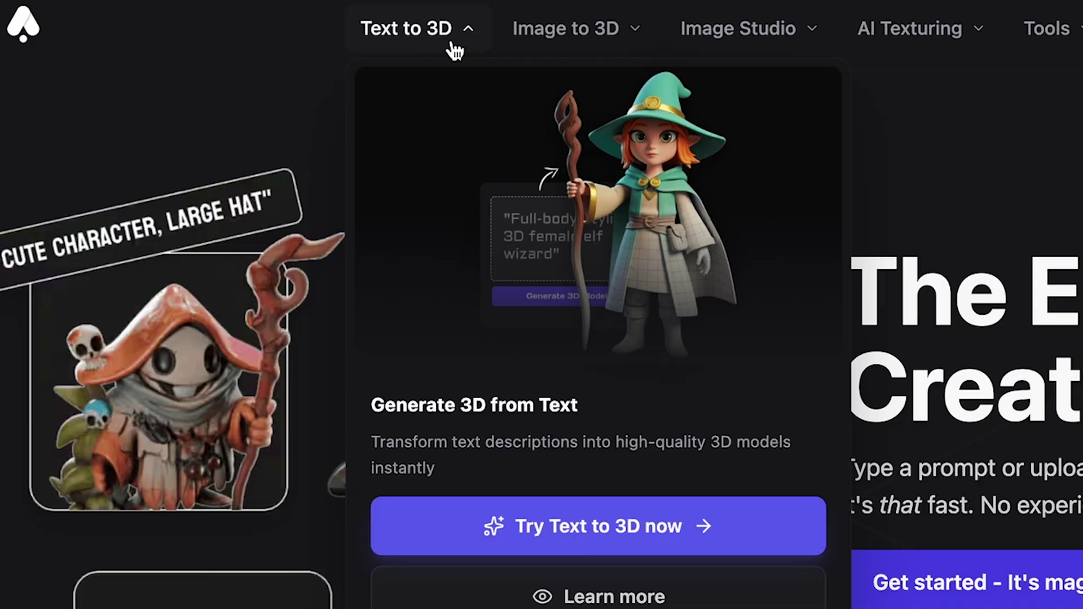
mouse_move(876, 43)
mouse_move(545, 356)
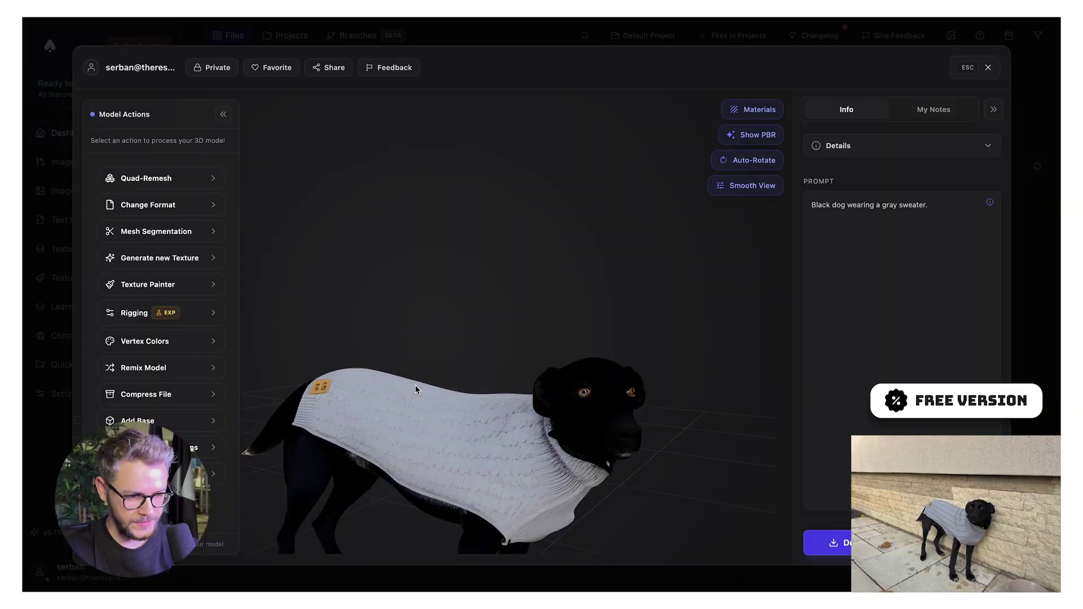
- Orbit and zoom the free dog model to inspect its fur and sweater from several angles
left_click_drag(415, 389, 656, 376)
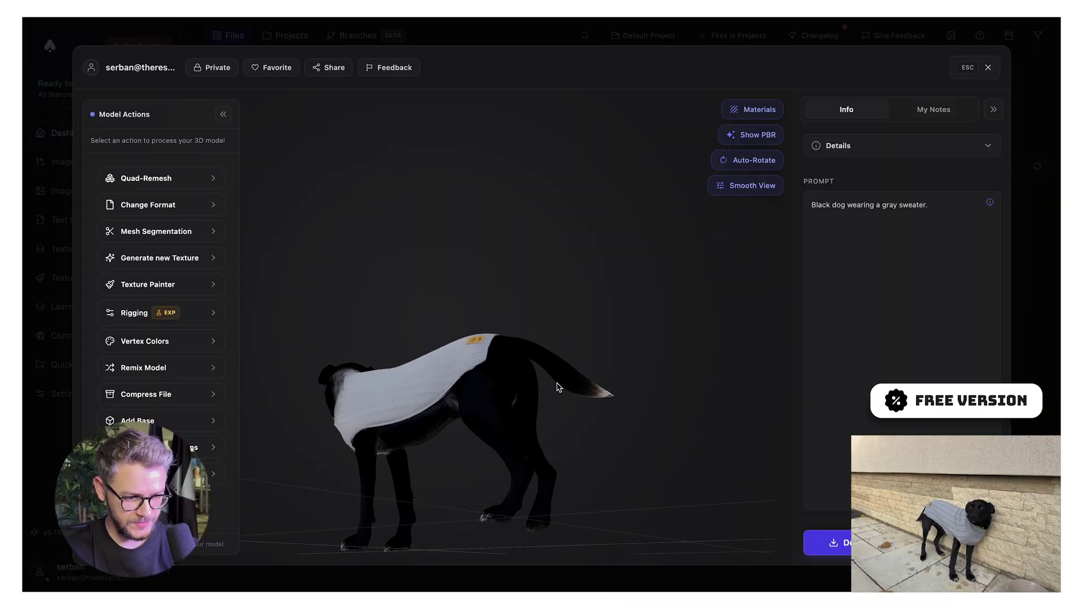
left_click_drag(557, 387, 619, 324)
scroll(399, 320, "up", 5)
left_click_drag(399, 319, 385, 263)
scroll(395, 339, "down", 8)
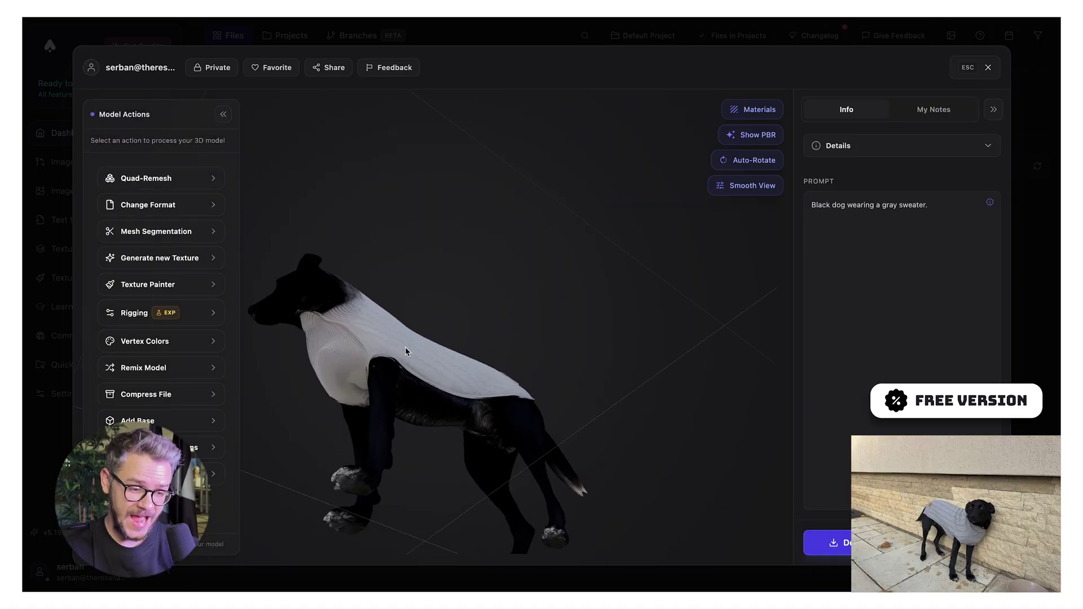
left_click_drag(407, 352, 406, 395)
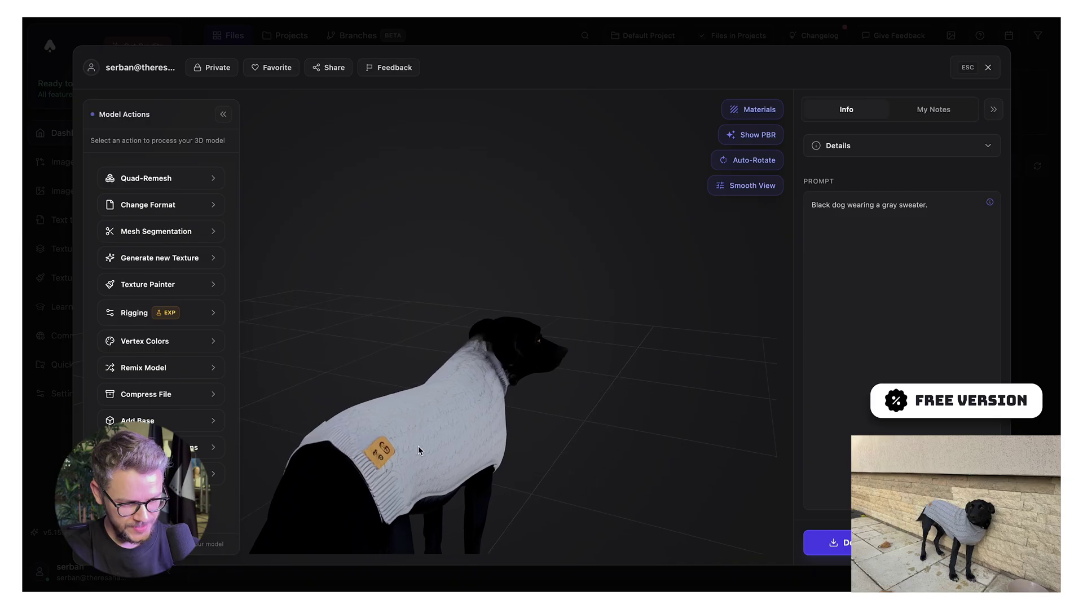
left_click_drag(407, 480, 517, 388)
scroll(299, 479, "down", 8)
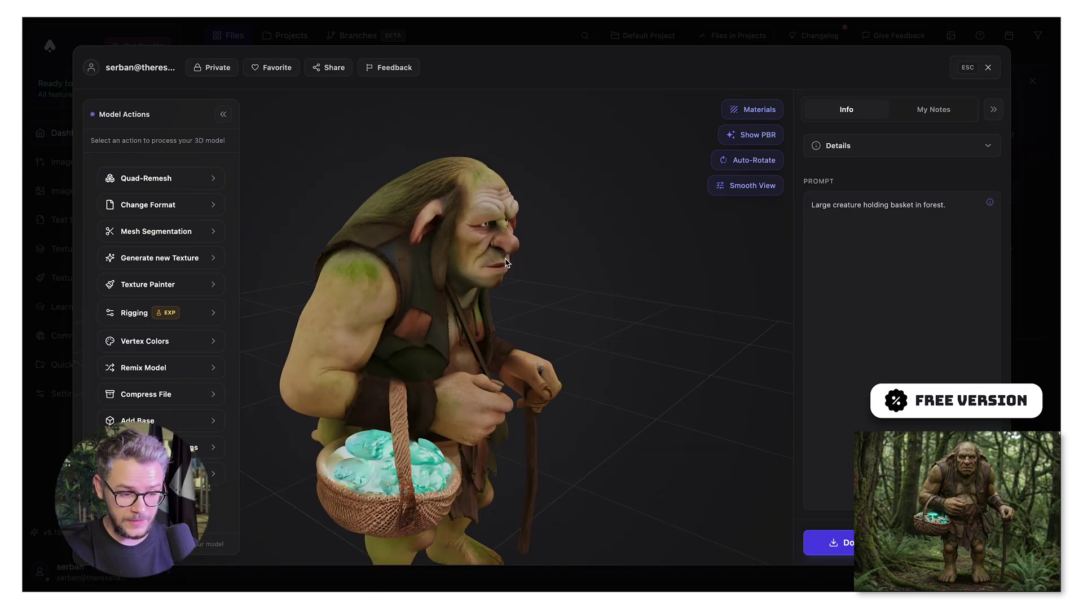
- Orbit the troll from the front to a left-facing side view and zoom out
left_click_drag(505, 262, 461, 305)
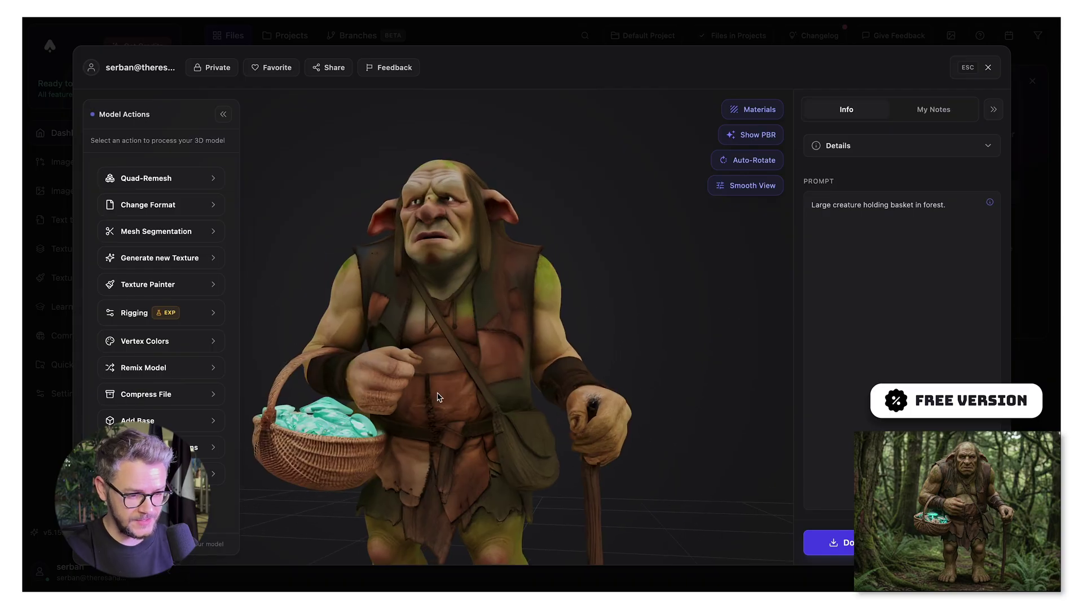
left_click_drag(440, 398, 529, 428)
scroll(450, 417, "down", 3)
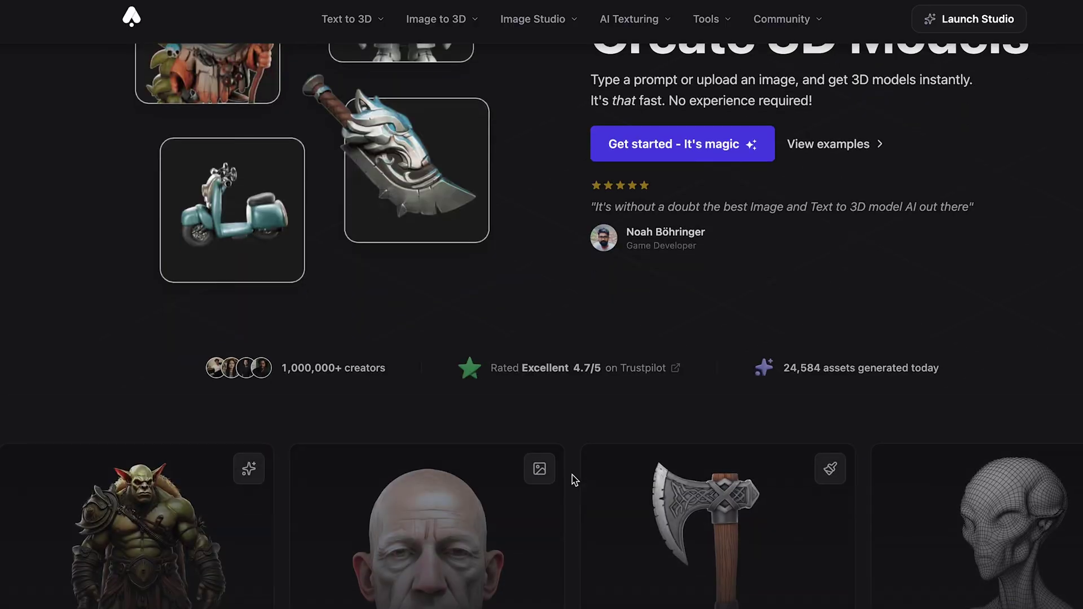
- Scroll down through the 3D AI Studio homepage feature cards
scroll(572, 477, "down", 4)
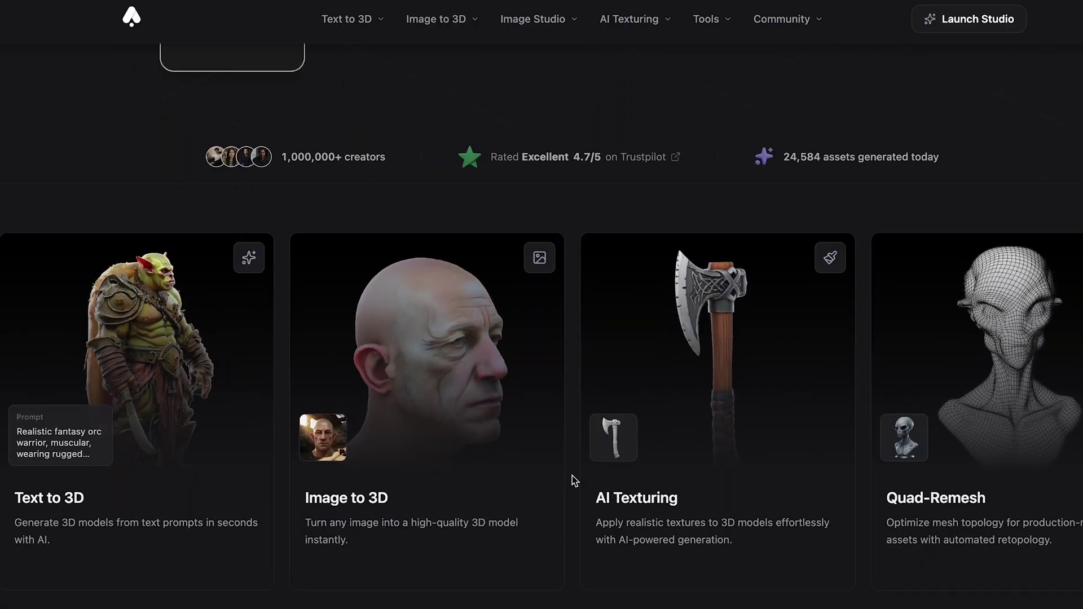
scroll(572, 476, "down", 2)
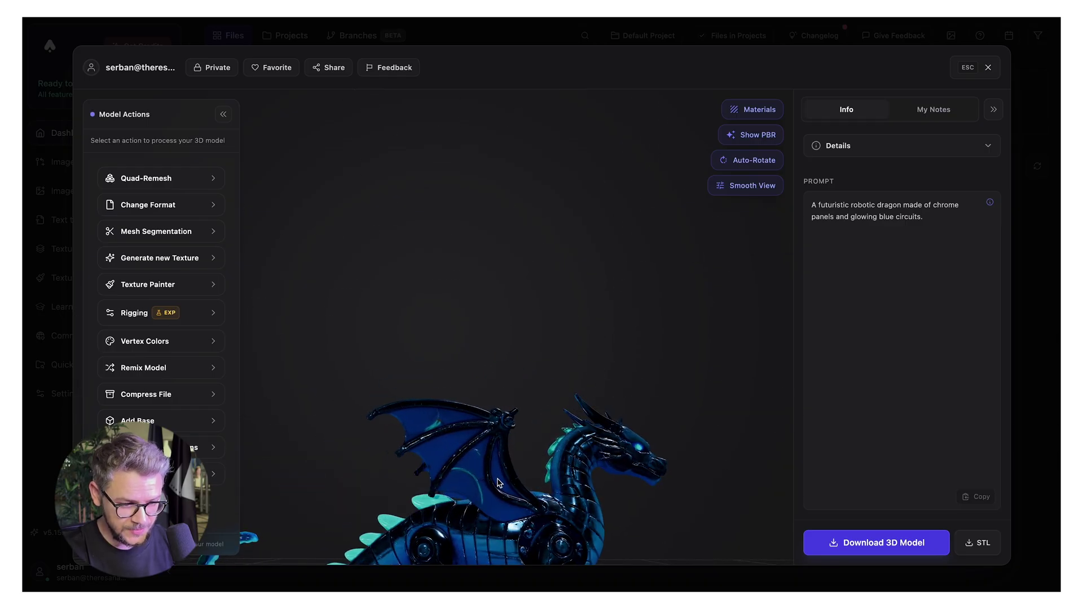
left_click_drag(499, 483, 420, 381)
scroll(539, 360, "up", 10)
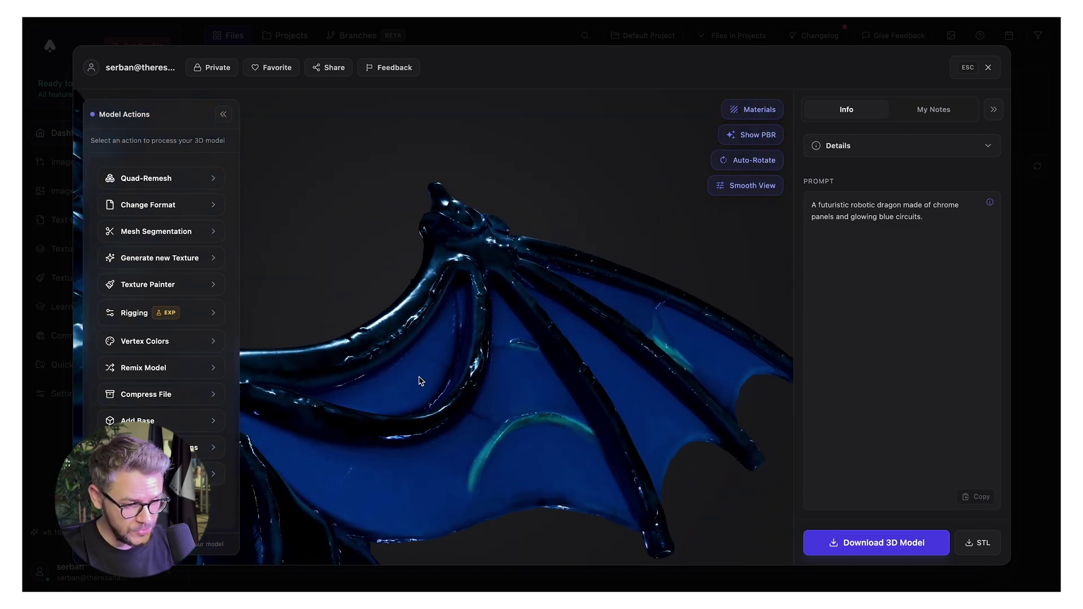
scroll(428, 387, "down", 10)
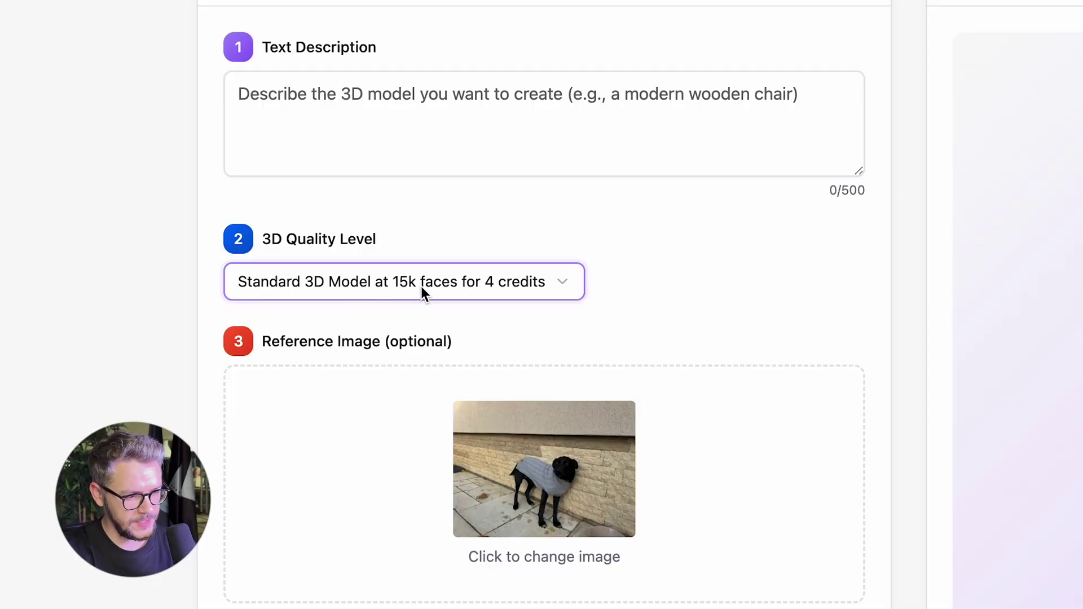
- Generate the dog model at Standard 15k-face quality, retrying after the error
left_click(462, 283)
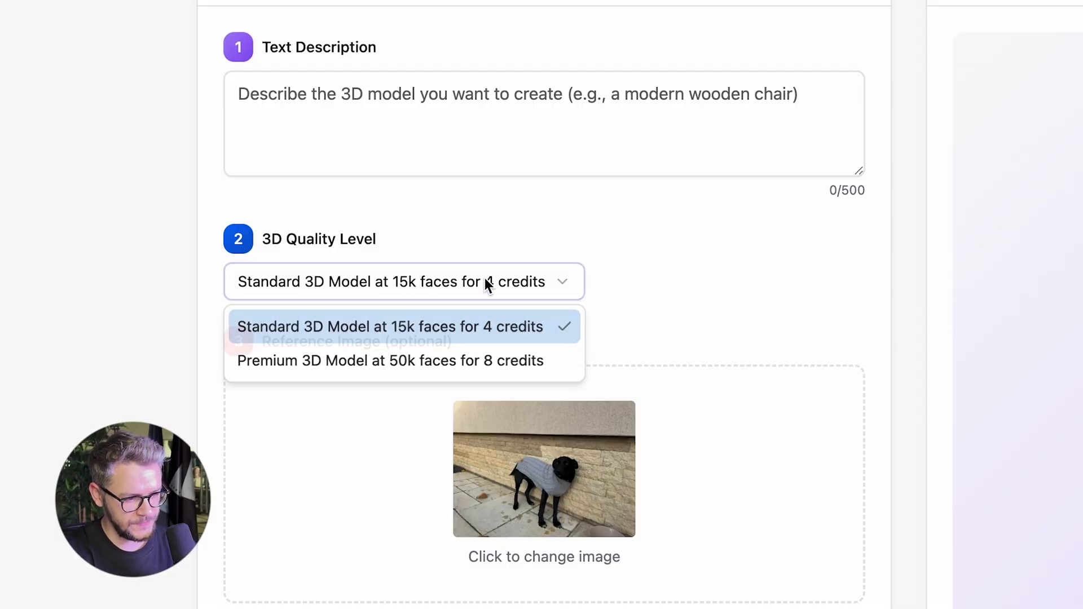
left_click(292, 364)
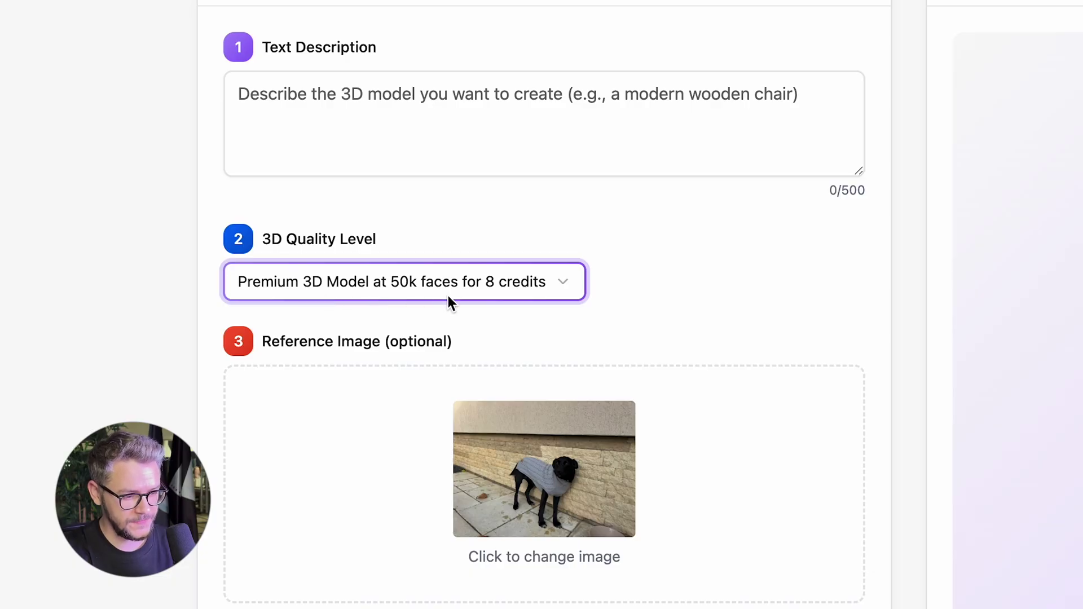
left_click(505, 608)
left_click(311, 516)
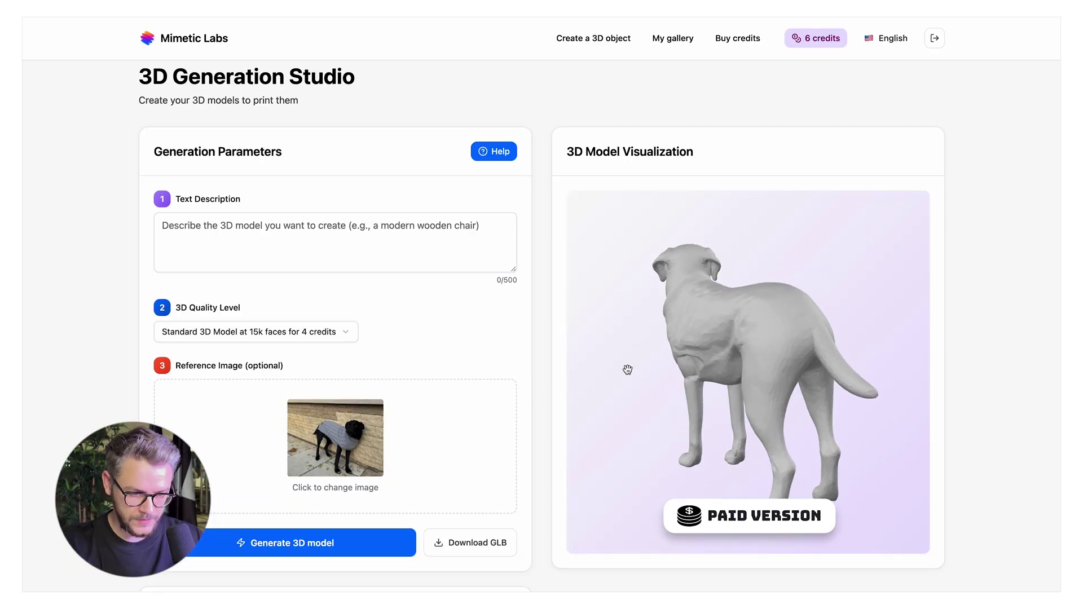
- Orbit and zoom the finished dog model to inspect its head and chest
left_click_drag(624, 367, 651, 371)
scroll(718, 316, "up", 5)
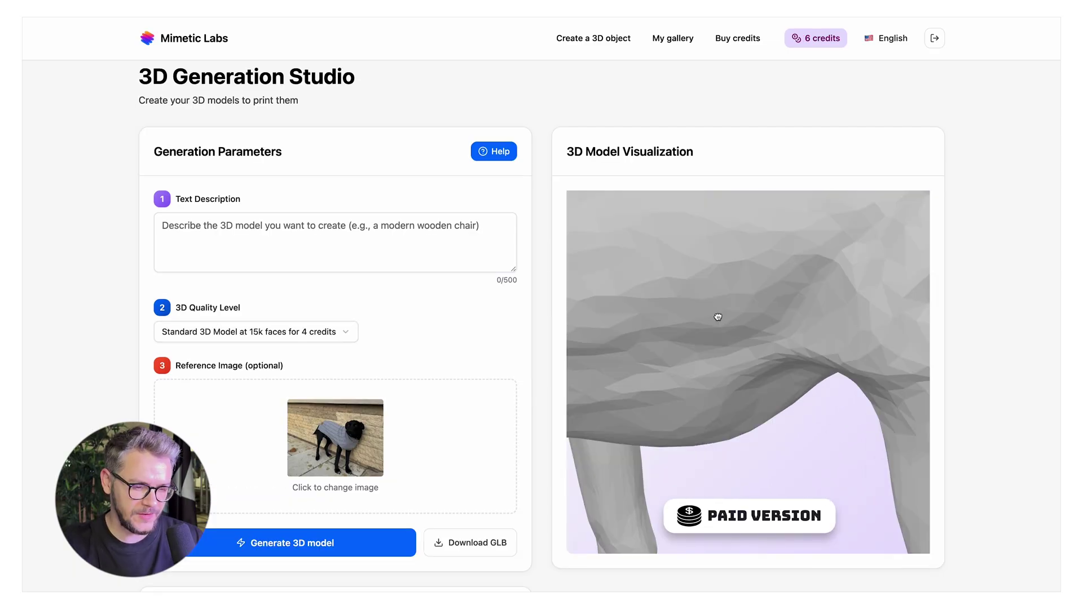
scroll(728, 315, "up", 2)
scroll(739, 316, "down", 5)
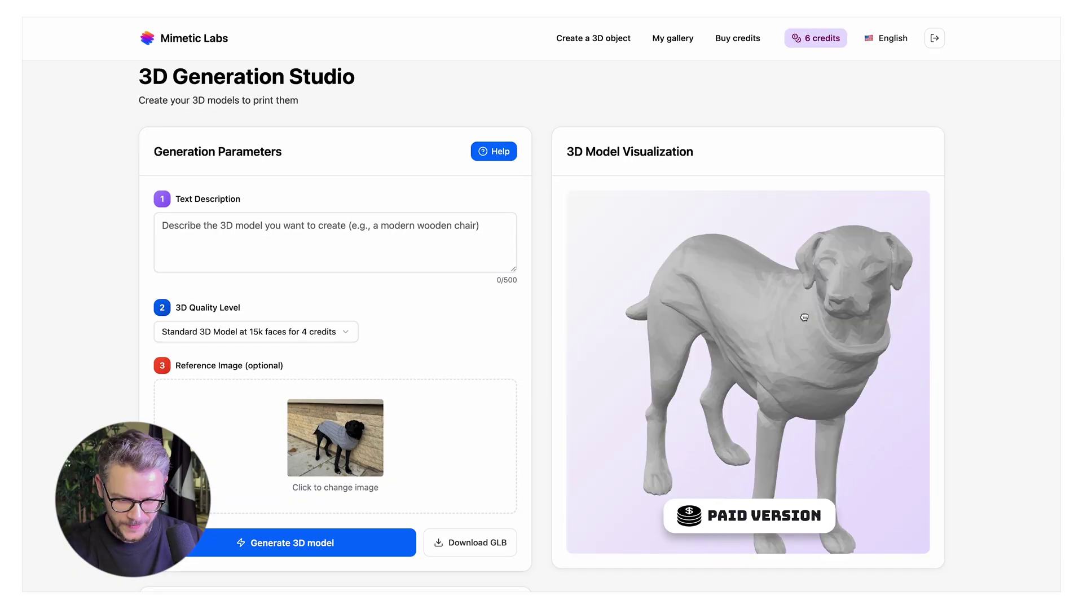
scroll(785, 322, "up", 4)
left_click_drag(785, 321, 807, 309)
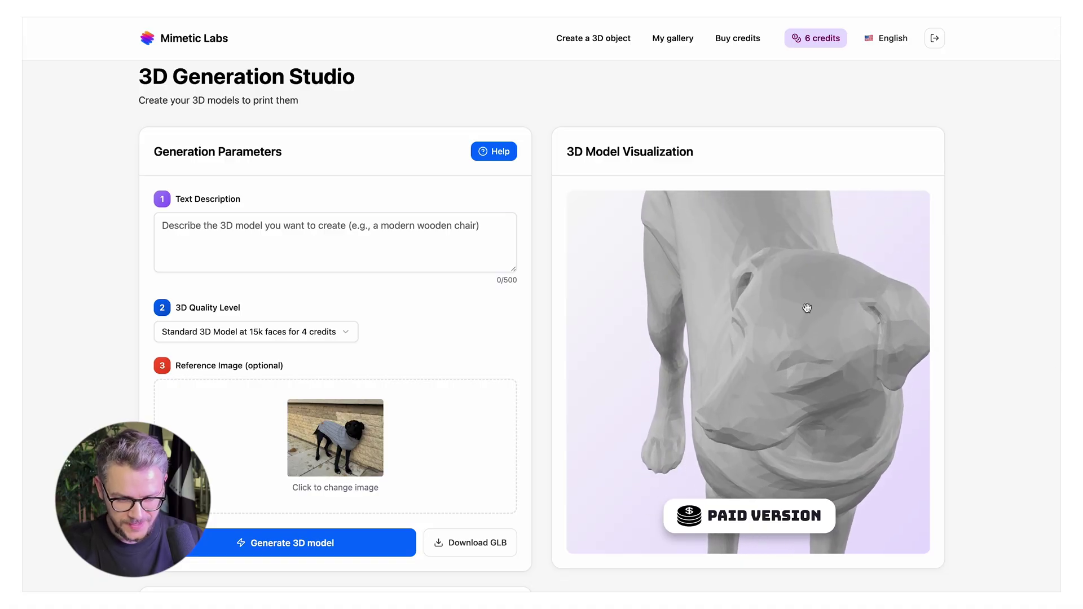
left_click_drag(816, 373, 818, 375)
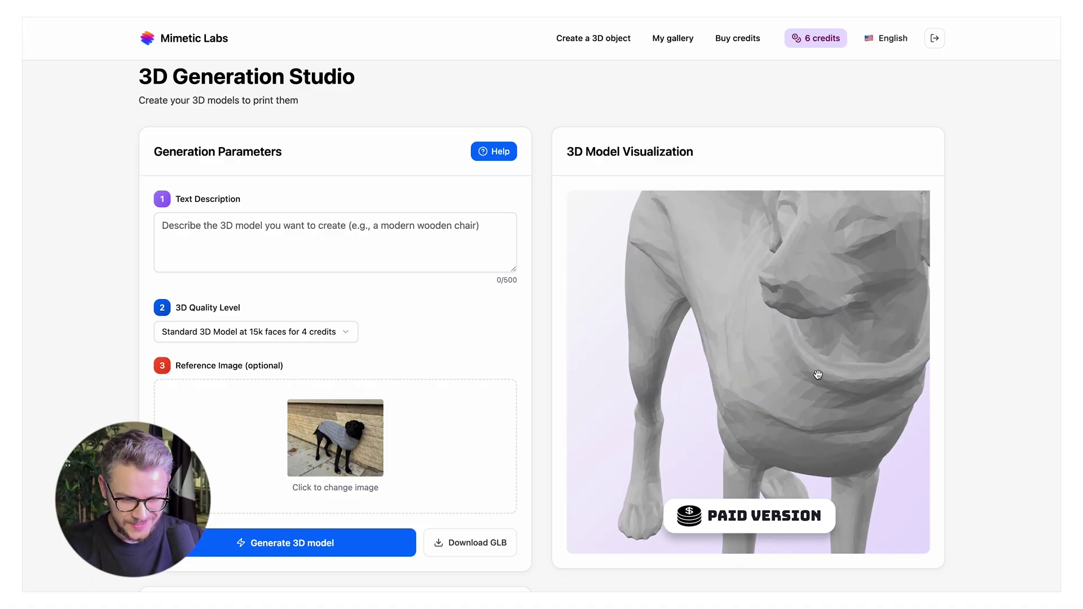
- Turn the dog to side views, then rotate the troll model round to a front view
scroll(726, 365, "down", 3)
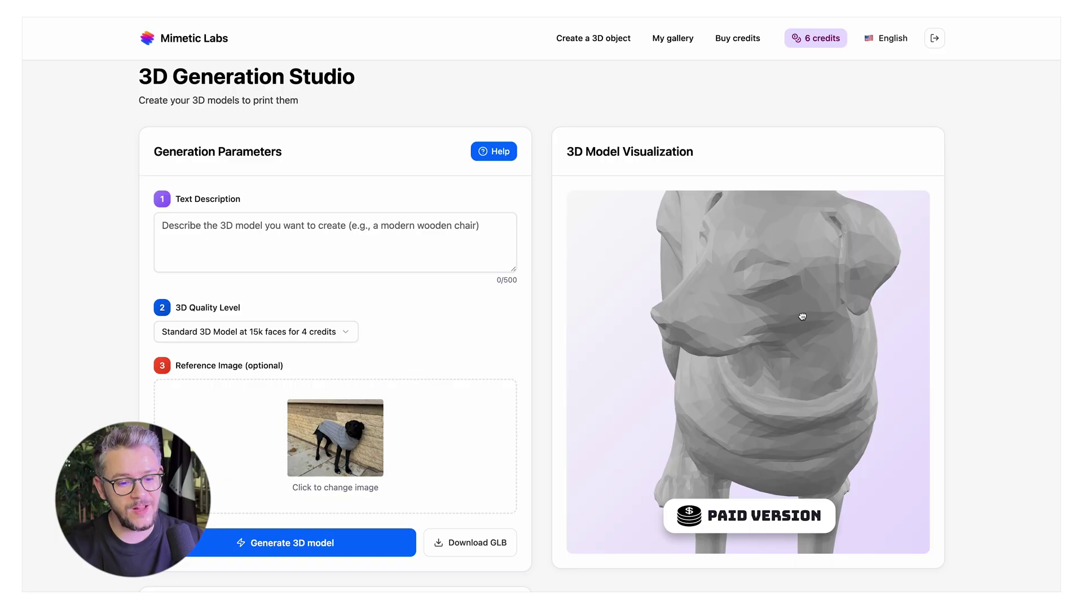
left_click_drag(725, 310, 773, 394)
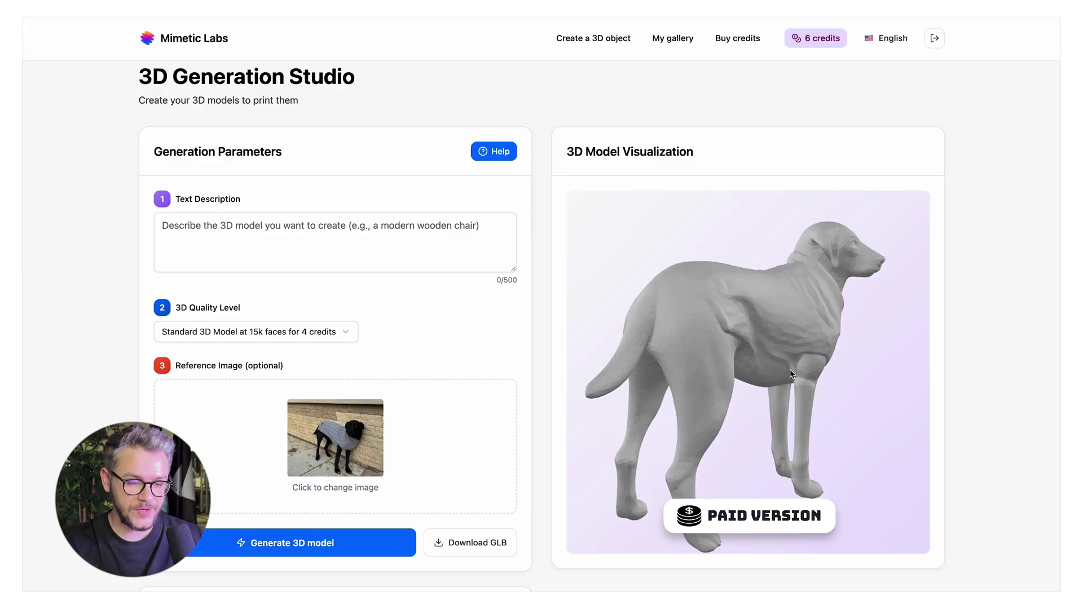
left_click_drag(790, 369, 786, 421)
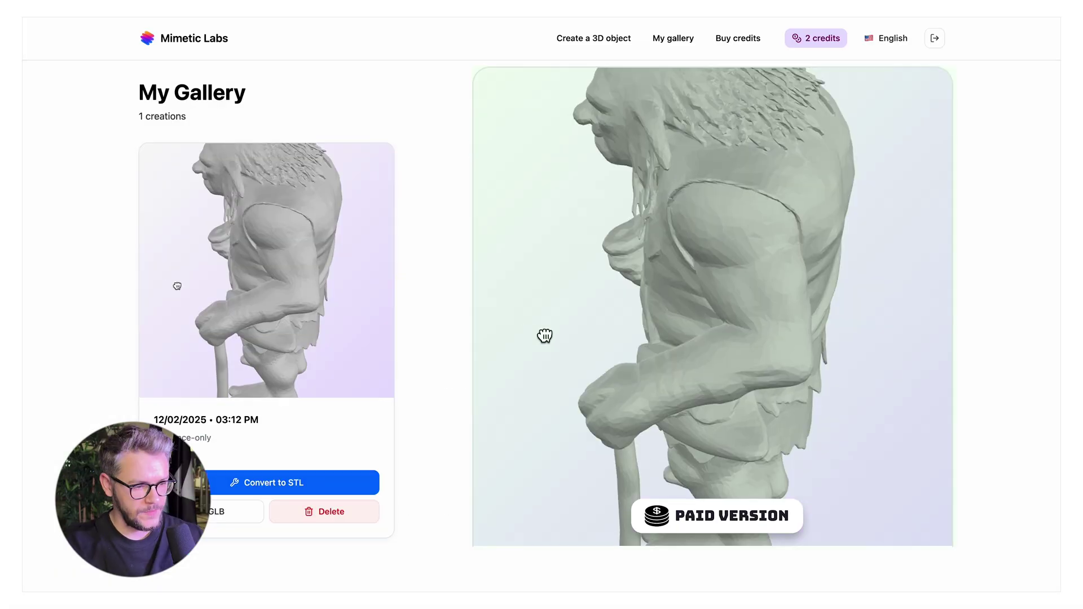
mouse_move(544, 333)
left_mouse_down()
mouse_move(839, 298)
mouse_move(747, 361)
mouse_move(624, 363)
mouse_move(536, 341)
left_mouse_up()
left_click_drag(679, 202, 776, 196)
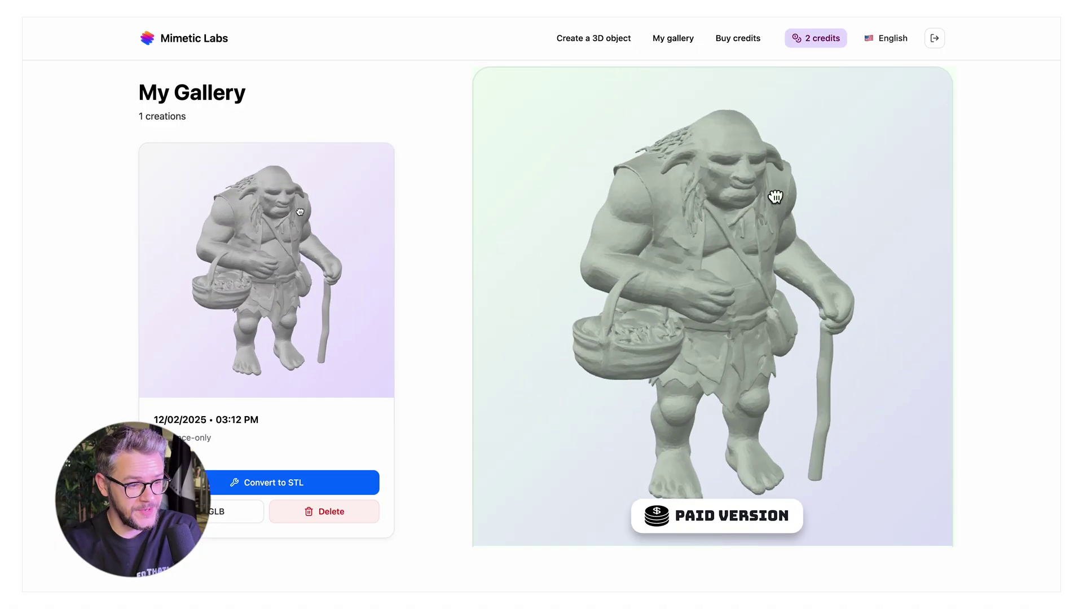
- Zoom in on the troll model and tilt it to a more top-down view
scroll(730, 166, "up", 3)
left_click_drag(731, 170, 764, 203)
scroll(704, 179, "up", 5)
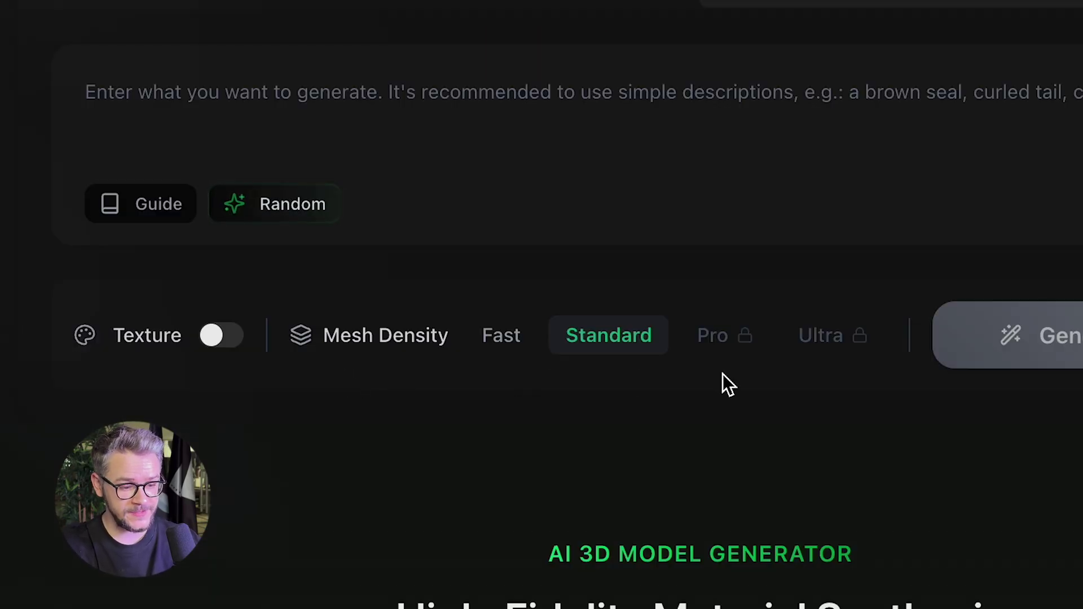
- Turn texture off and inspect the untextured dog model from a side profile, zoomed in
left_click(223, 336)
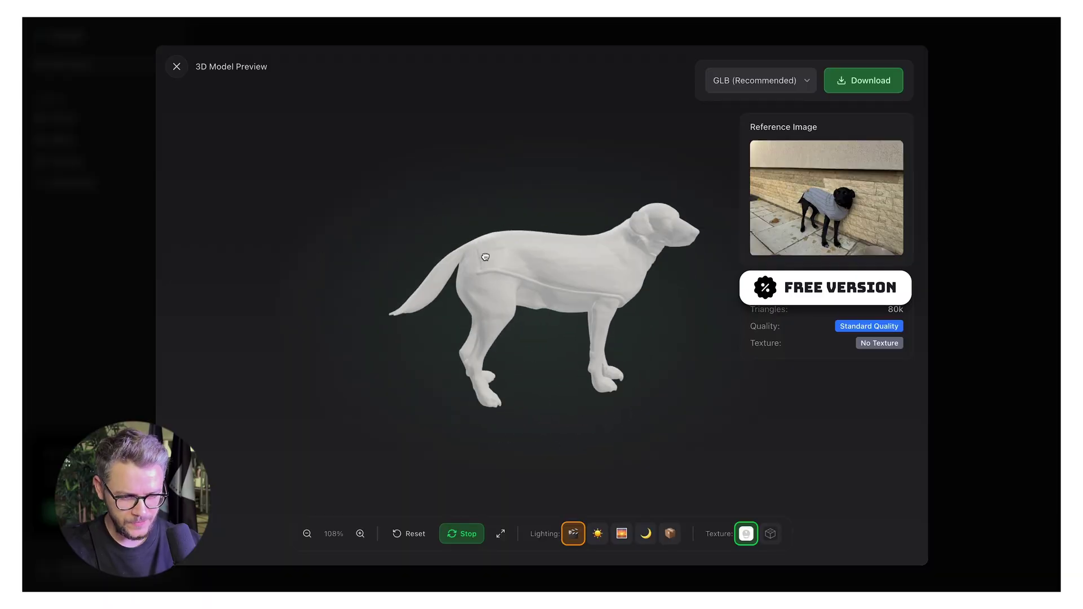
left_click_drag(531, 350, 497, 291)
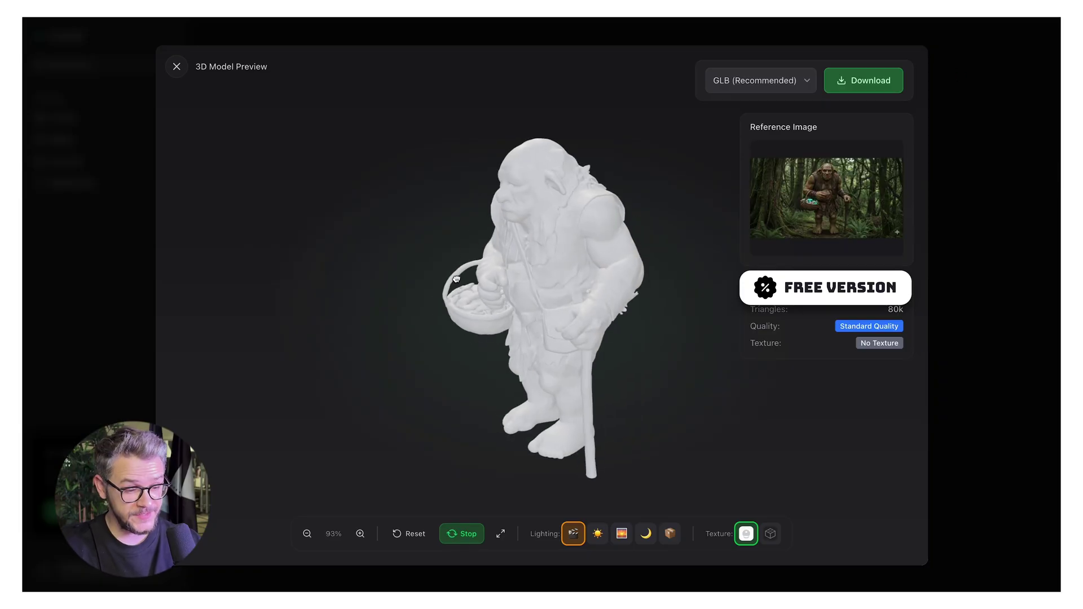
scroll(429, 280, "up", 5)
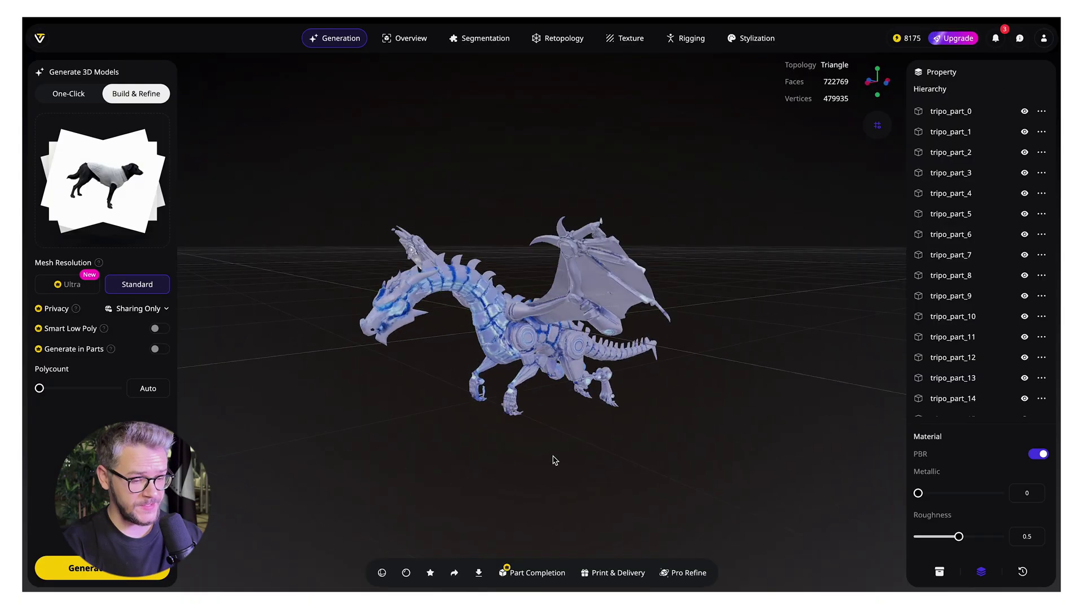
- Rotate the dragon model, select its right wing part, and orbit to the dragon's side
left_click_drag(552, 460, 571, 480)
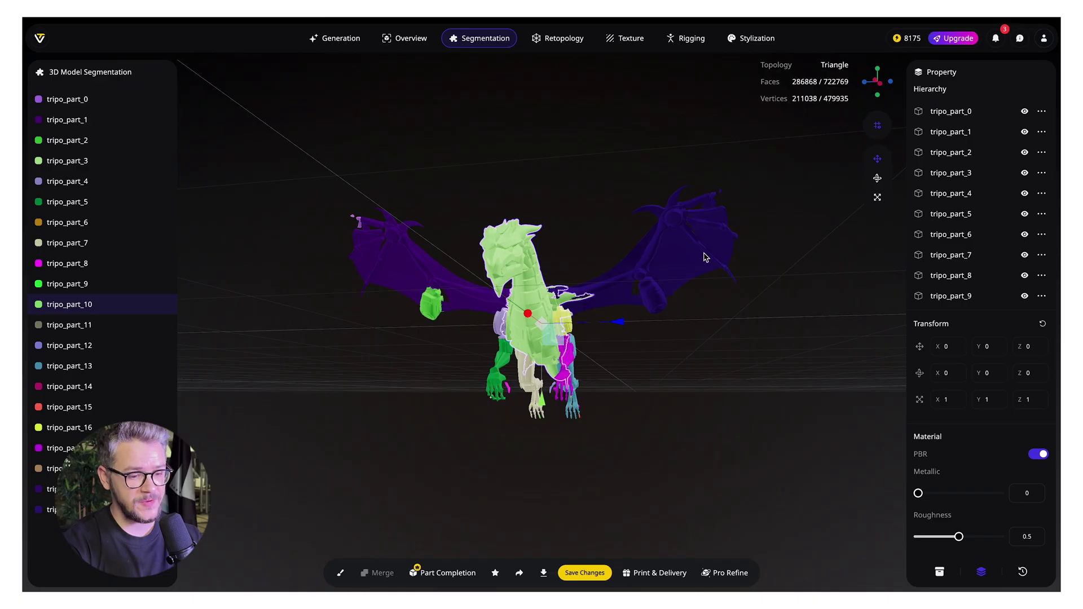
left_click(704, 257)
left_click_drag(704, 257, 641, 267)
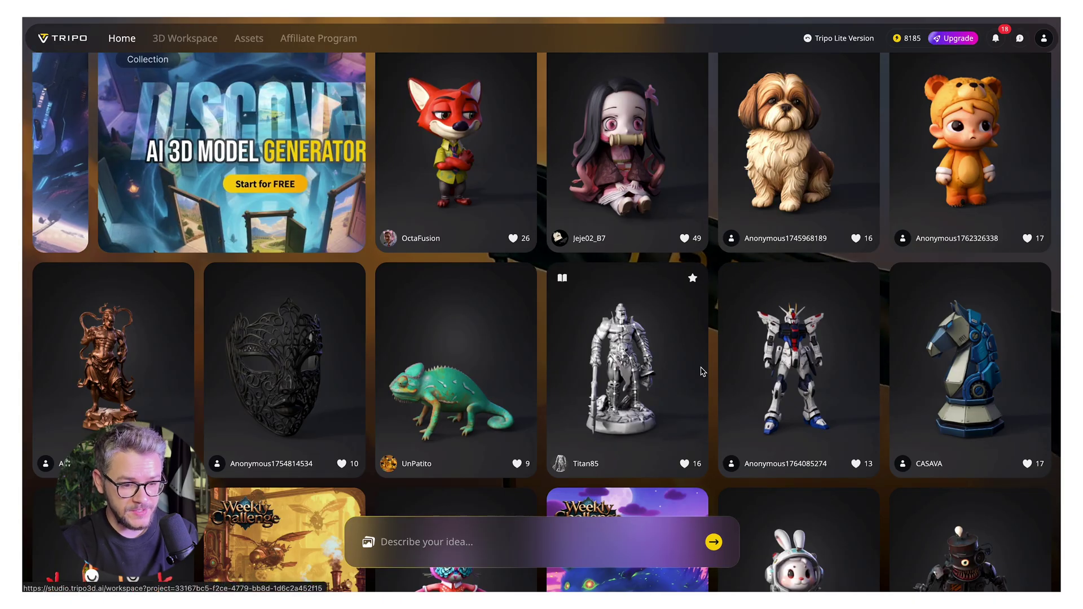
- Browse the Home gallery and open the chess-knight model in the 3D workspace
scroll(702, 371, "down", 4)
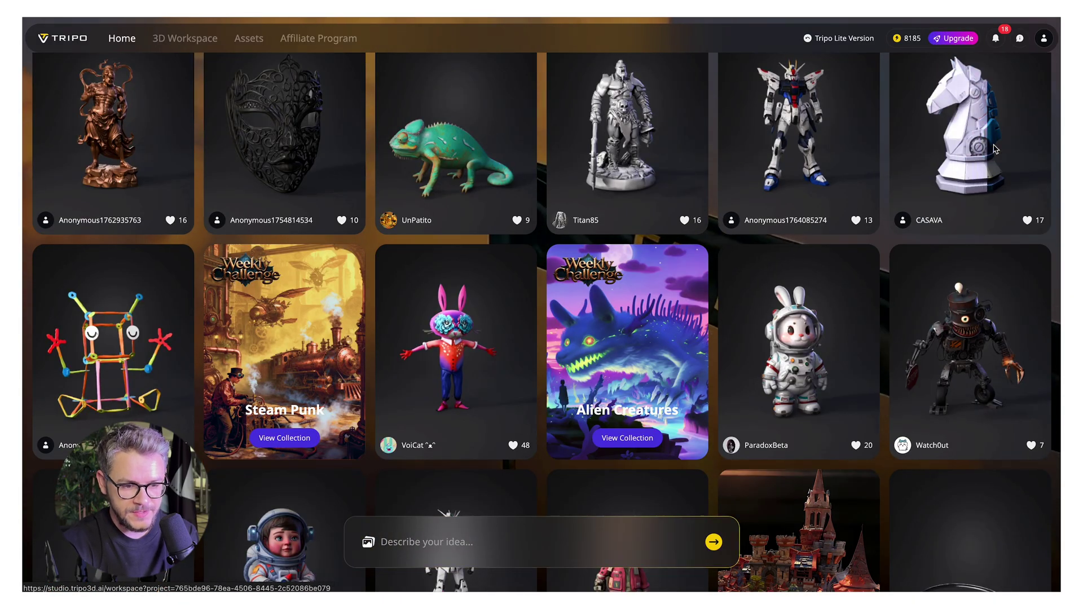
scroll(902, 480, "up", 5)
left_click(911, 484)
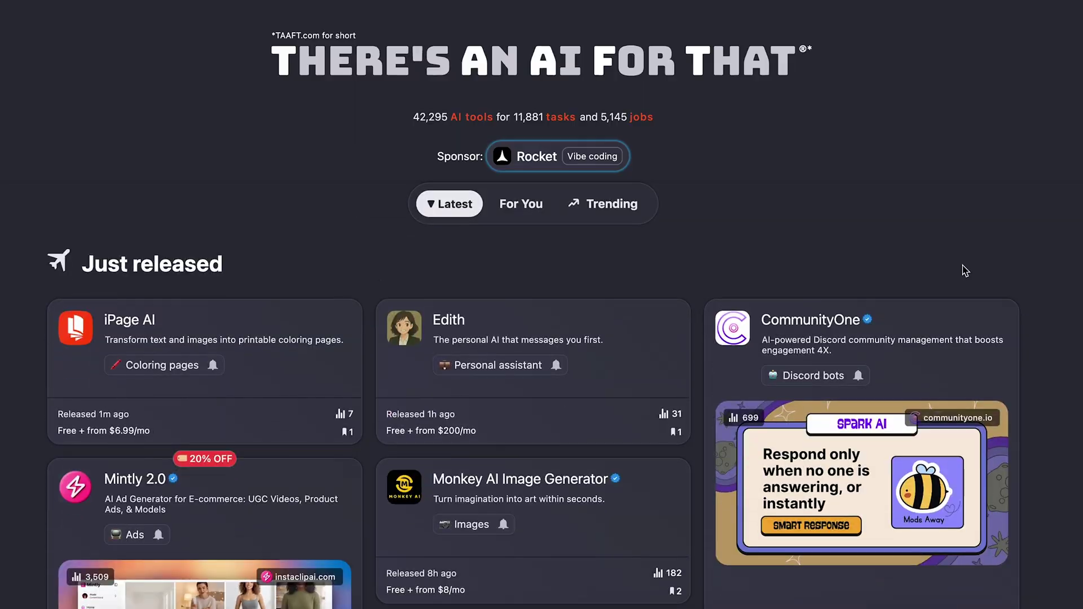
- Scroll the homepage and open the Newsletter signup page from the sidebar
scroll(898, 268, "down", 4)
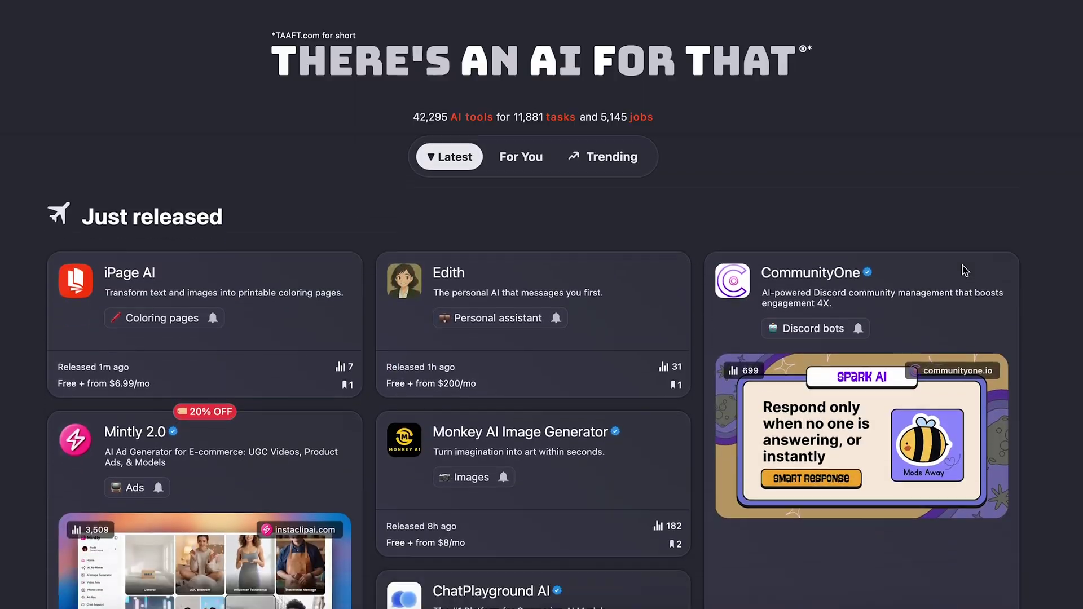
scroll(964, 272, "down", 4)
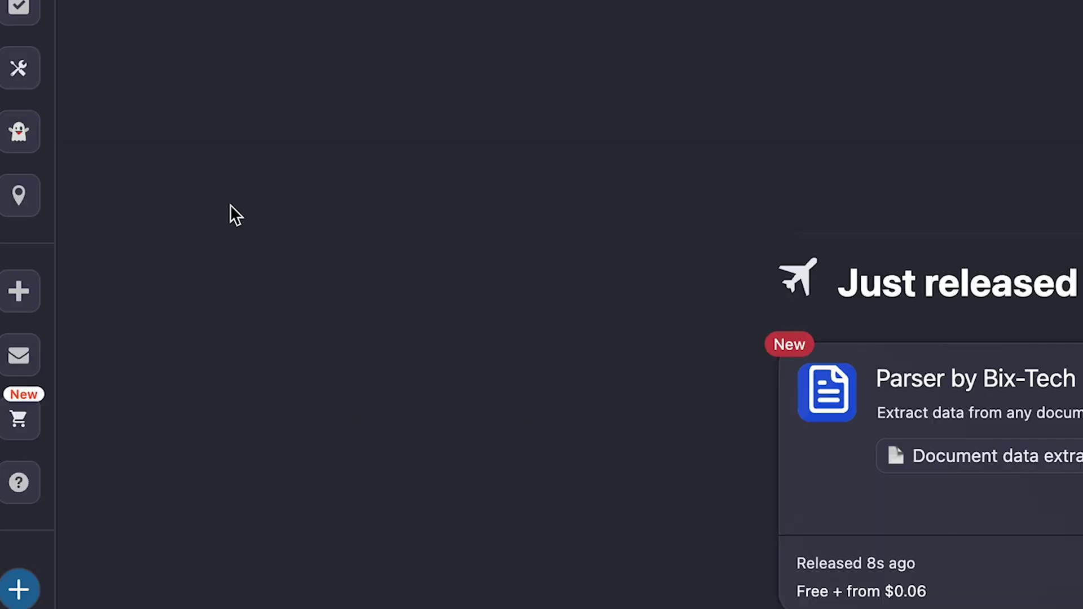
mouse_move(36, 210)
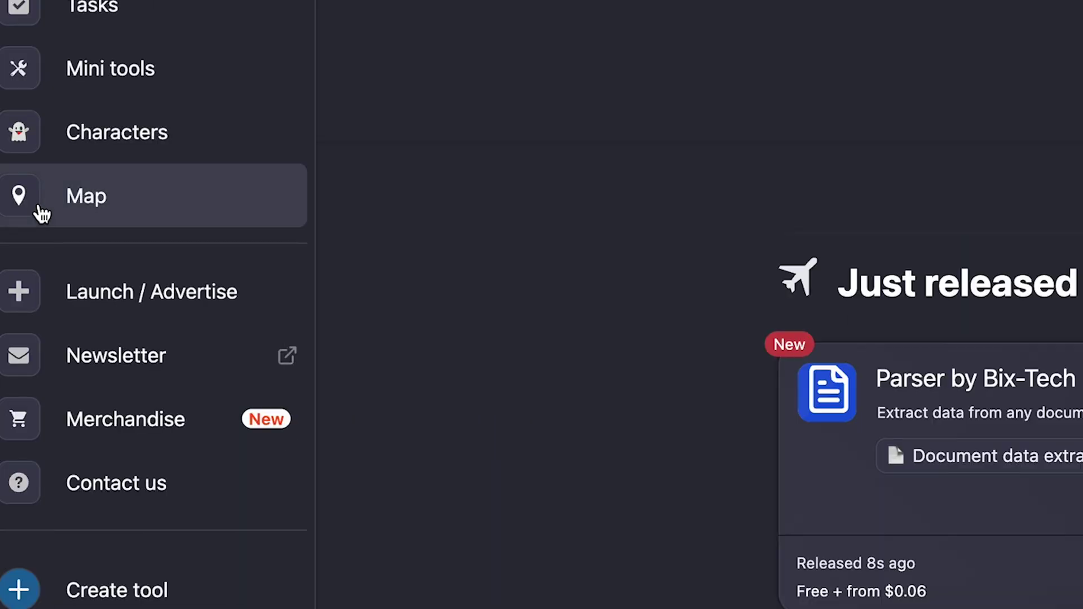
left_click(172, 357)
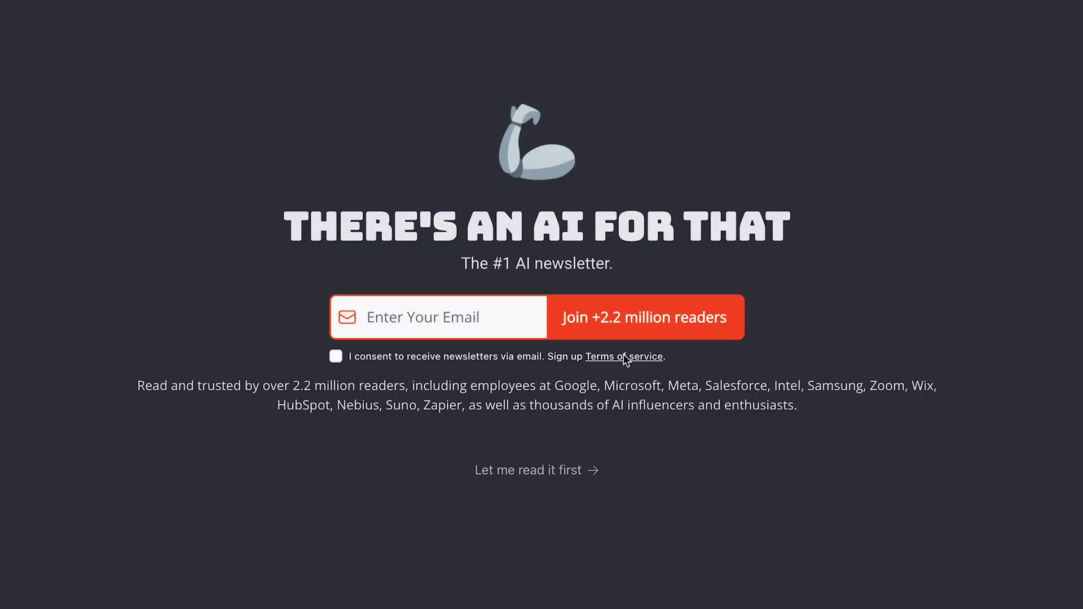